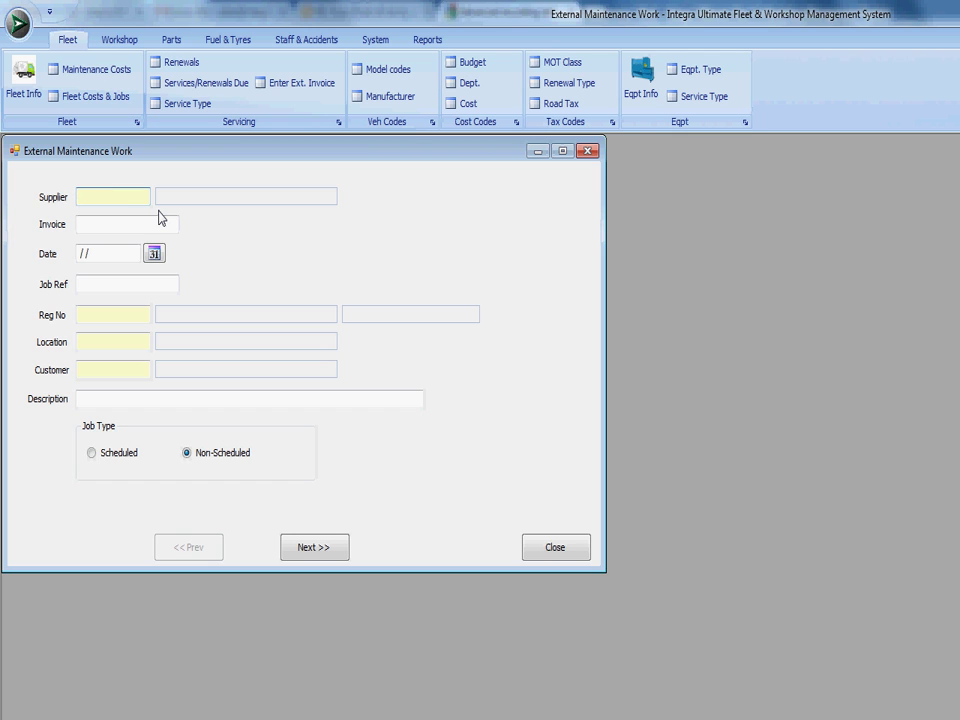
# Set the supplier to S&S and enter SANDS001 as the invoice reference for the external maintenance work
pyautogui.write('S&S')
pyautogui.press('Tab')
pyautogui.write('SS')
pyautogui.press('BackSpace')
pyautogui.write('AND')
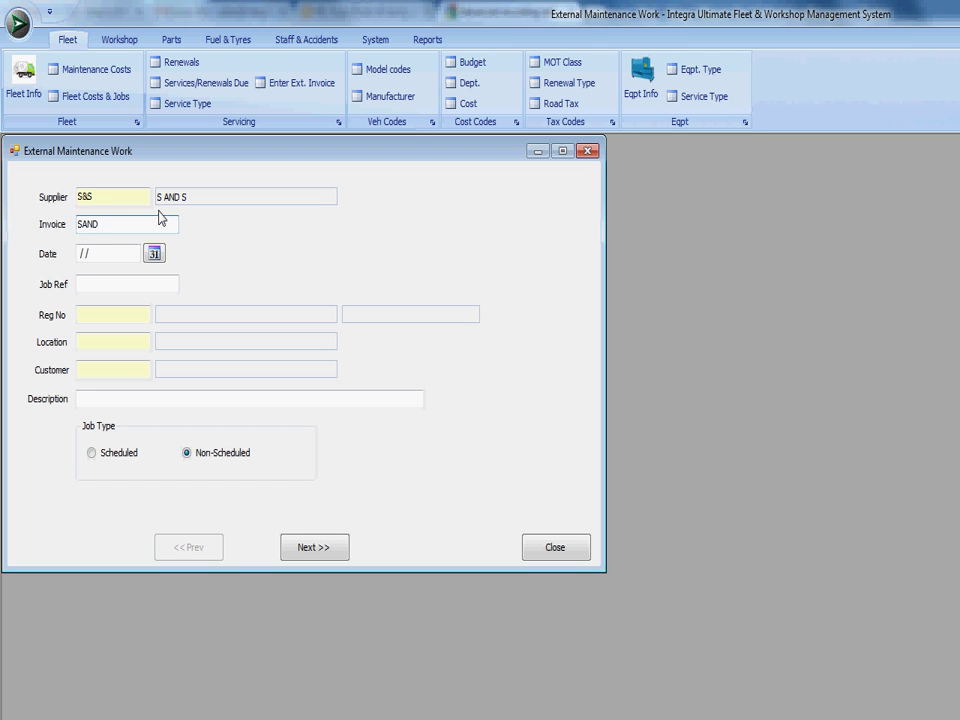
pyautogui.write('S001')
pyautogui.press('Tab')
# Set the invoice date to 18/11/2014 and the supplier job reference to OURREF
pyautogui.click(154, 253)
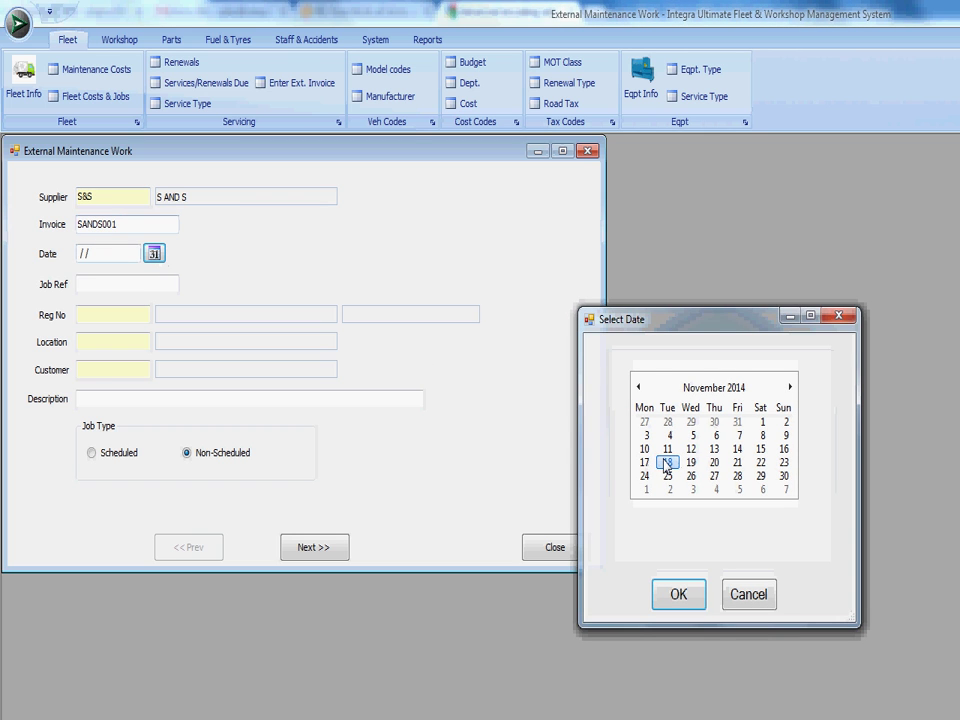
pyautogui.click(667, 463)
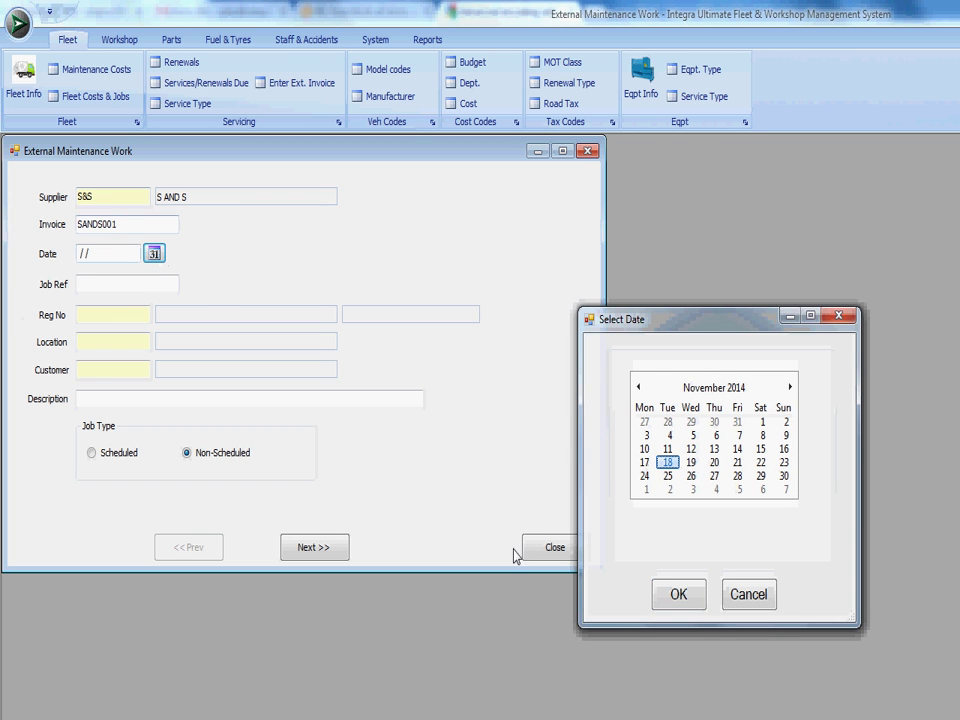
pyautogui.click(678, 596)
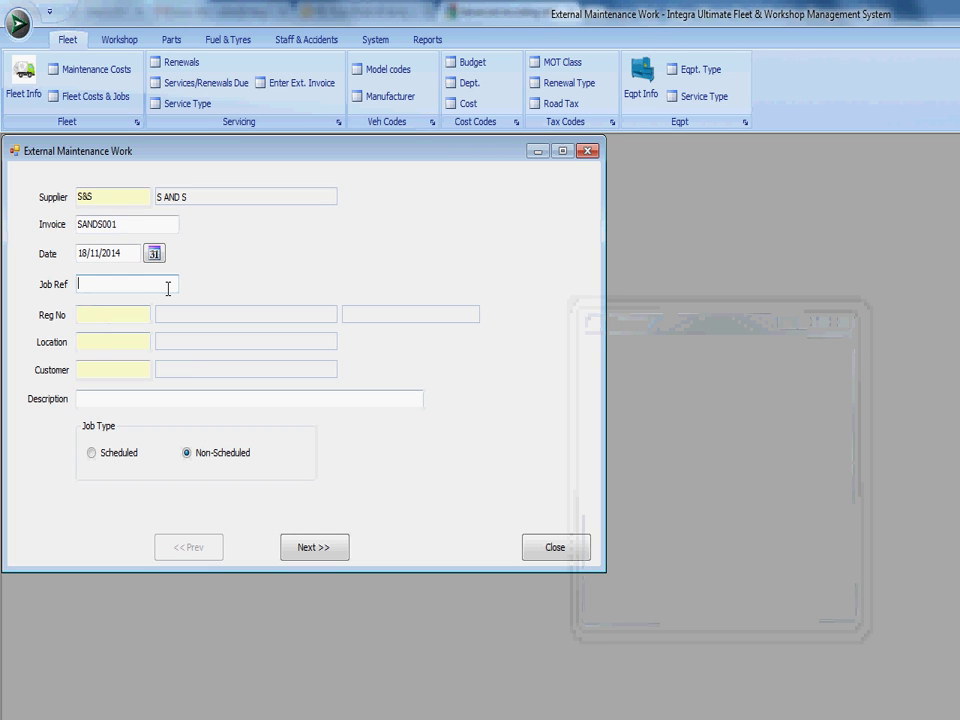
pyautogui.write('OUR')
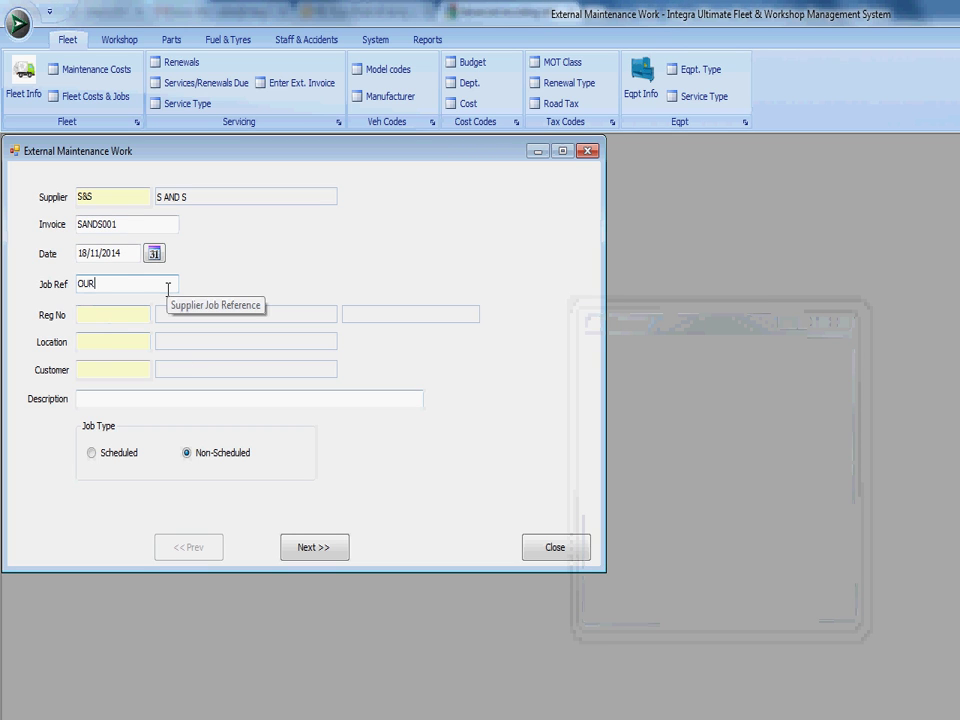
pyautogui.write('REF')
pyautogui.press('Tab')
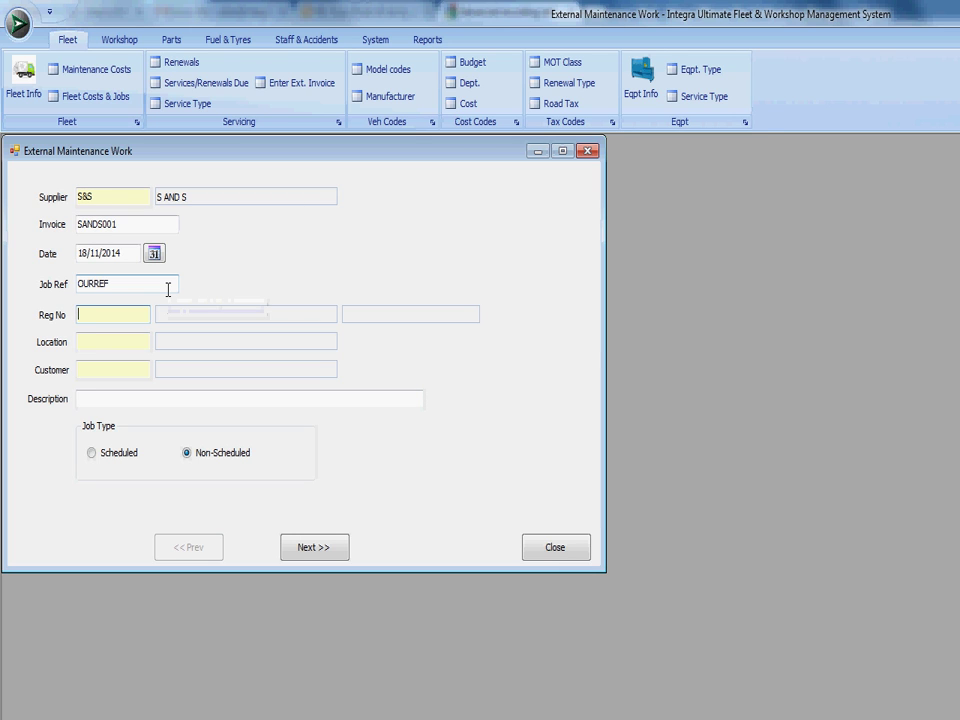
# Enter the vehicle's registration number and choose TTP (Total Truck Parts) as the location
pyautogui.write('BX54DXO')
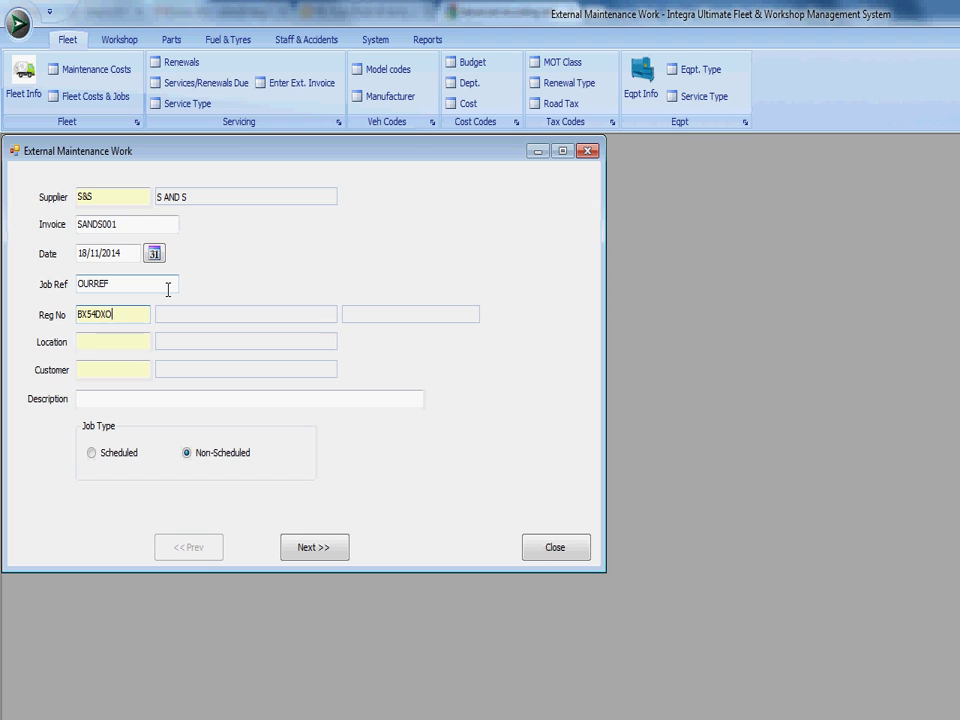
pyautogui.press('Tab')
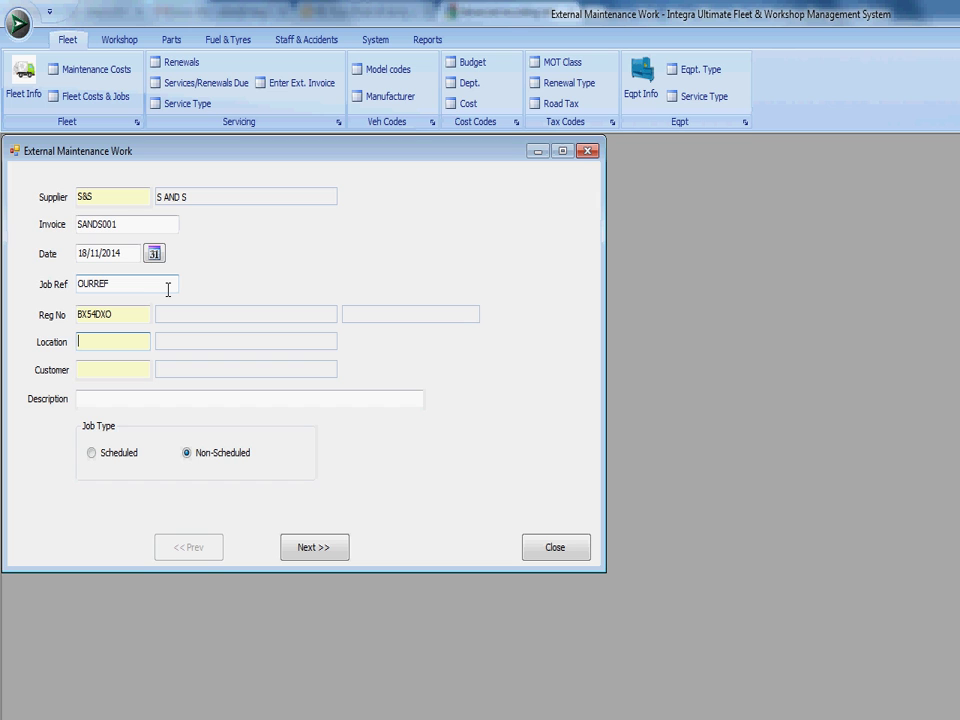
pyautogui.press('Return')
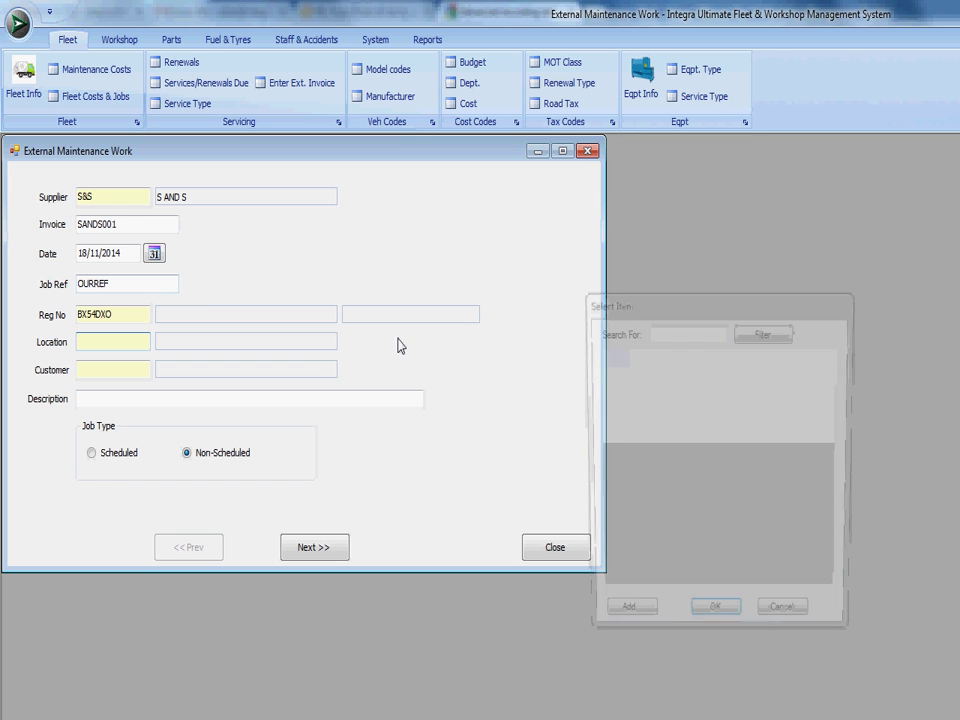
pyautogui.click(658, 396)
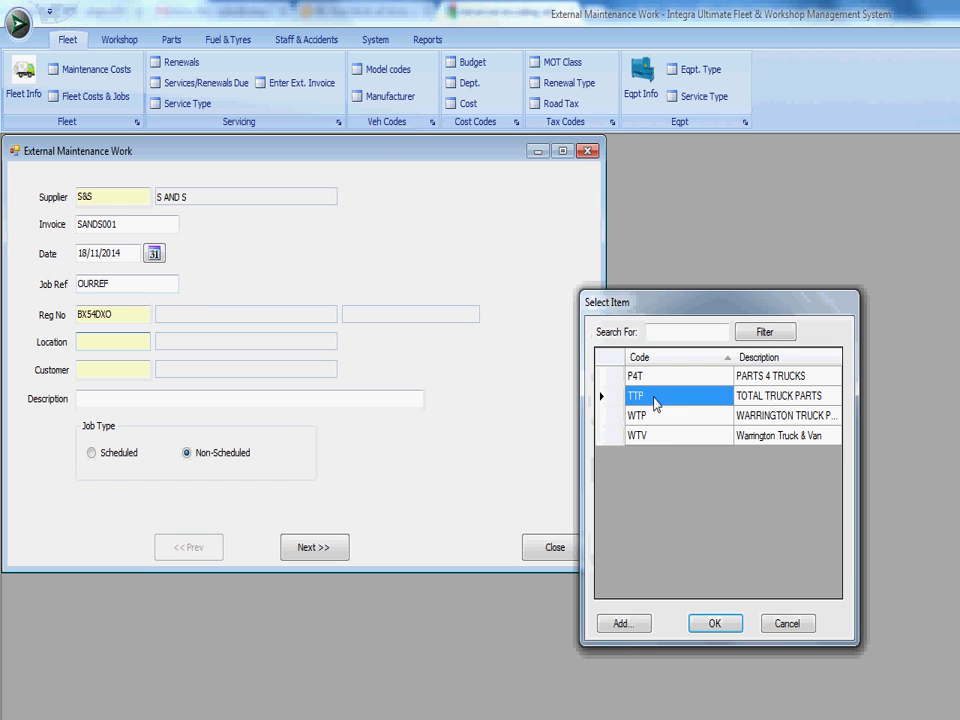
pyautogui.click(726, 624)
# Enter the customer code for ABC Concrete and describe the job as "Inspection and Replace Mirror"
pyautogui.click(140, 370)
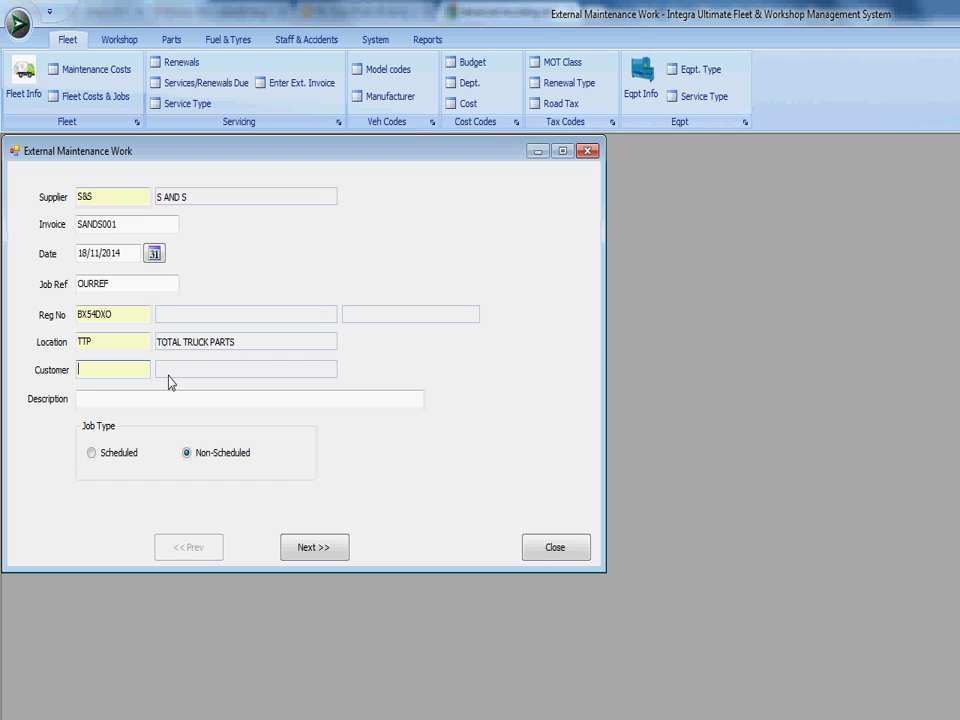
pyautogui.write('ABC001')
pyautogui.press('Tab')
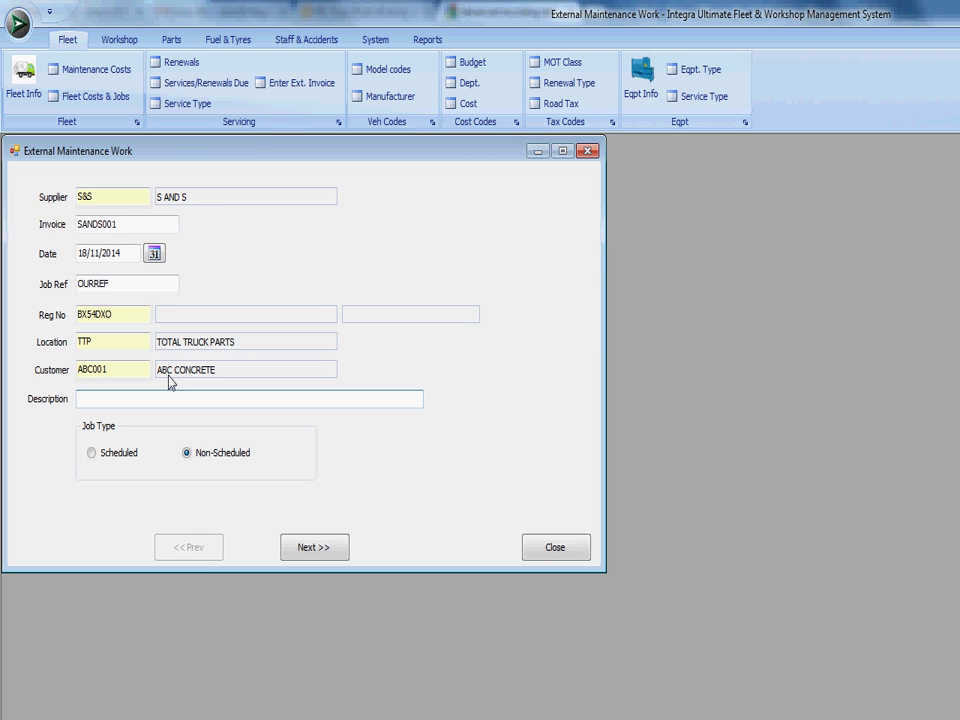
pyautogui.write('Inspection and Replace Mirror')
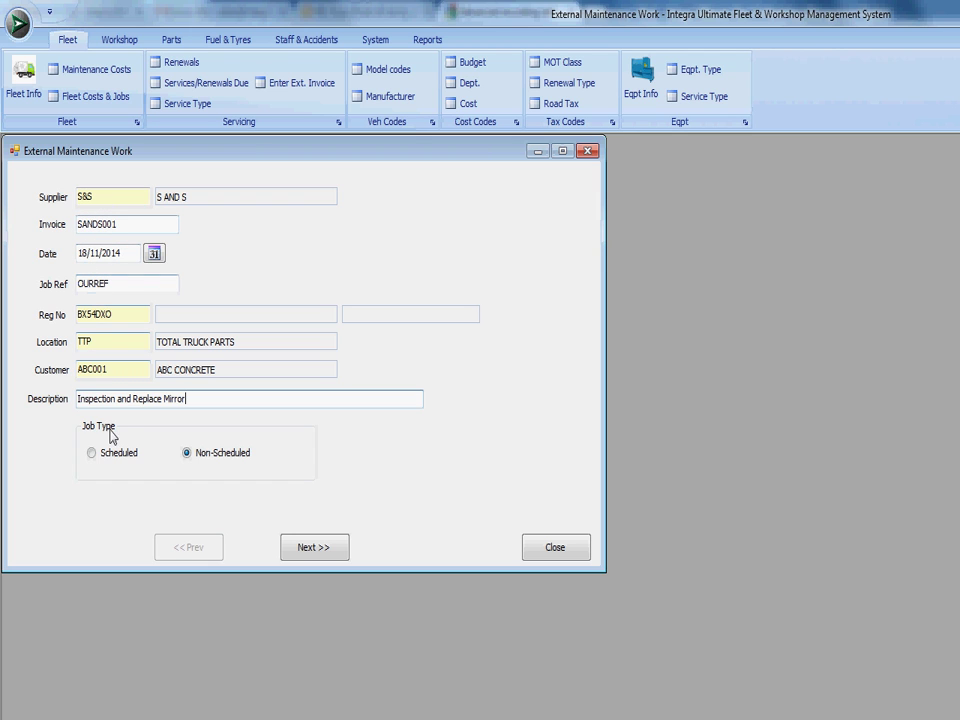
# Proceed to the task details and describe the first task as "Inspection" with repair category INSP
pyautogui.click(314, 550)
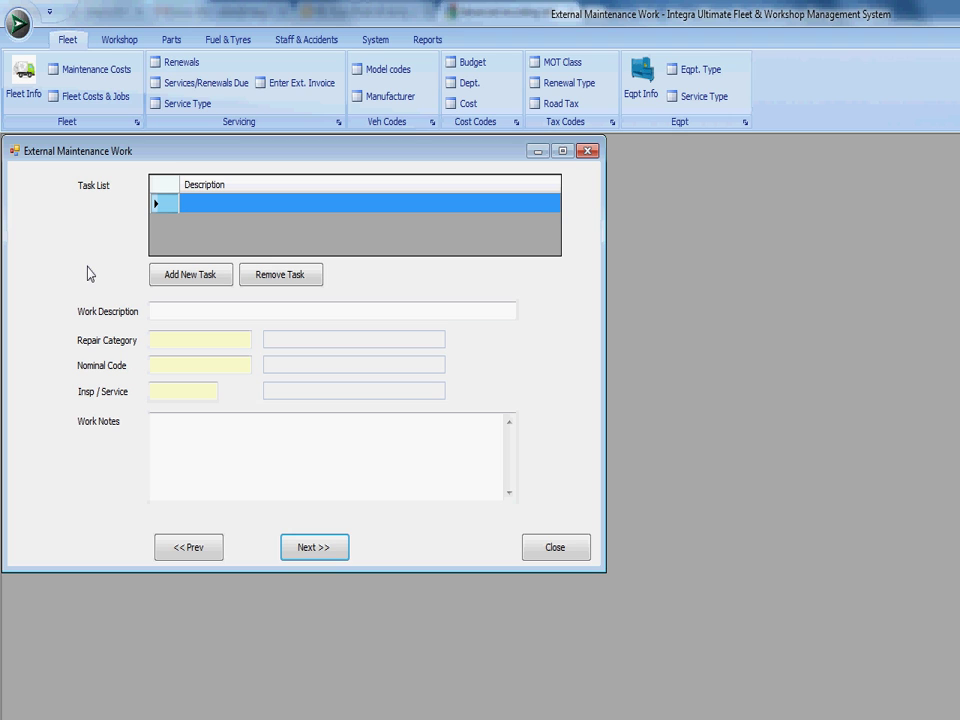
pyautogui.click(188, 313)
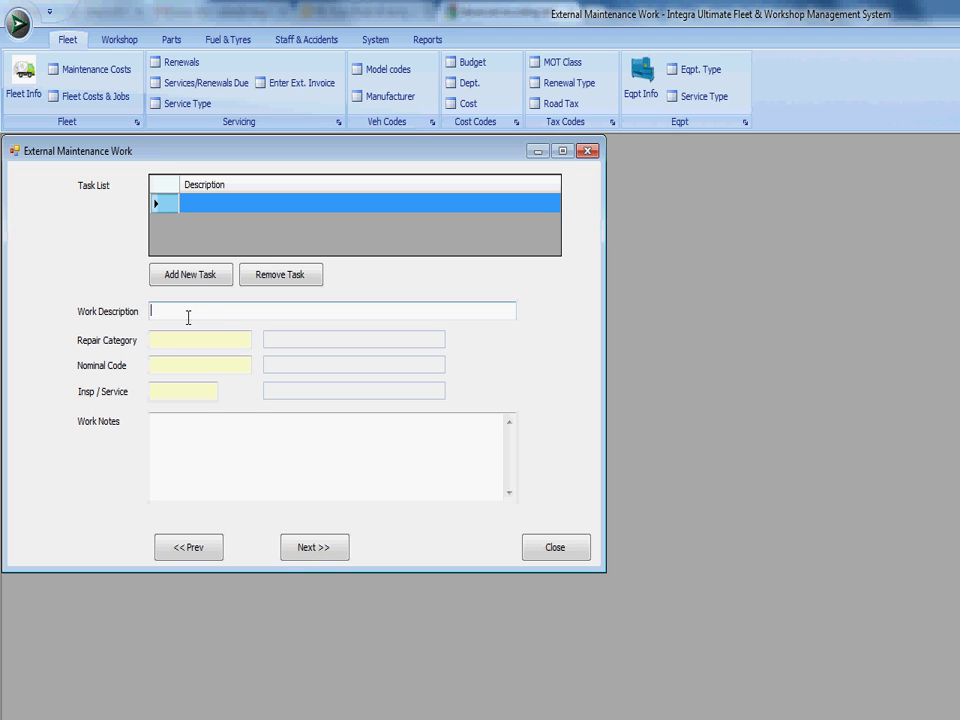
pyautogui.write('Inspection')
pyautogui.click(175, 340)
pyautogui.write('INSP')
pyautogui.press('Tab')
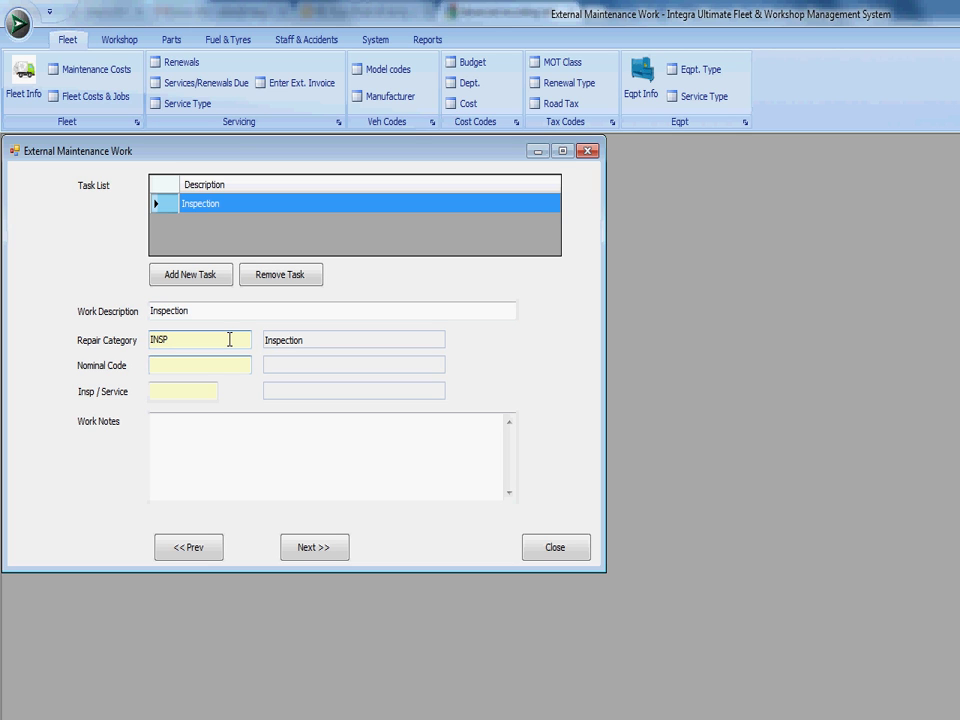
# Assign nominal code 4003 (Inspection) to the Inspection task
pyautogui.press('F4')
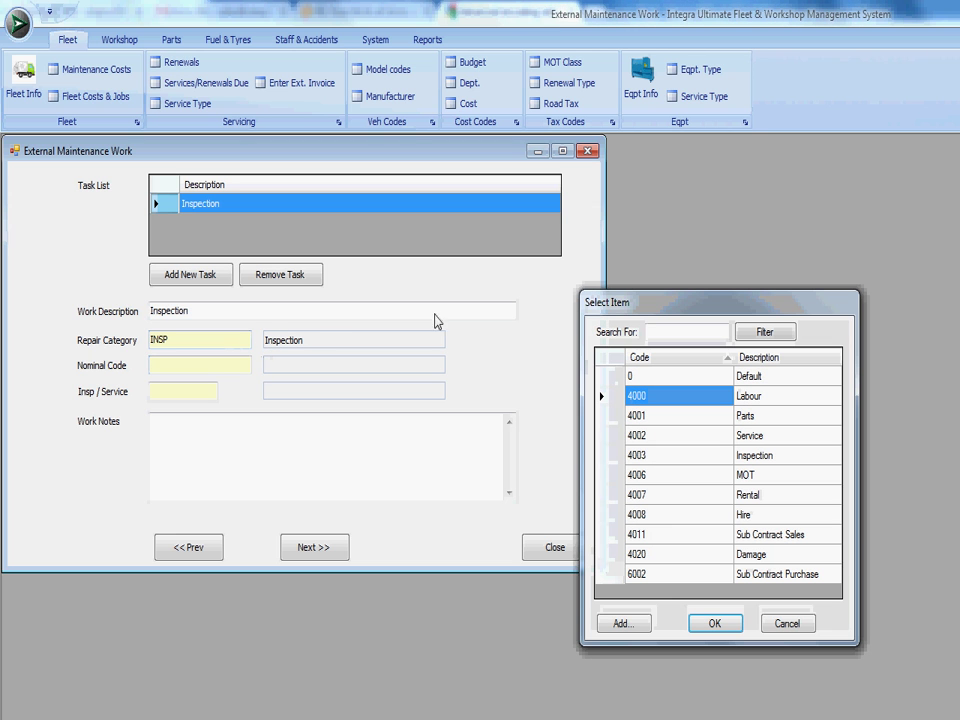
pyautogui.click(655, 455)
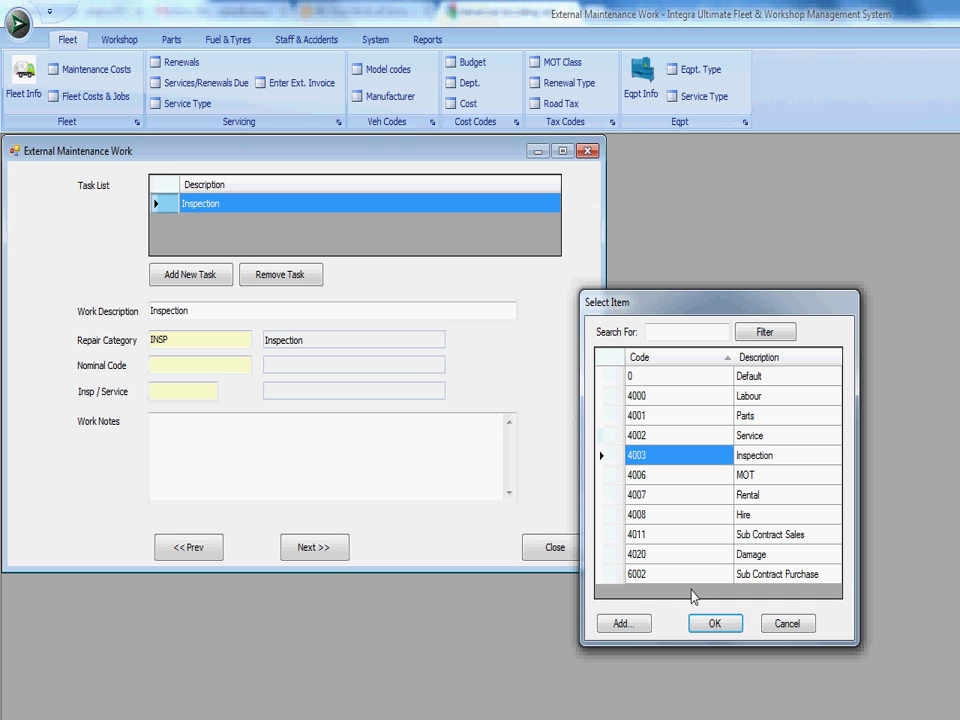
pyautogui.click(714, 623)
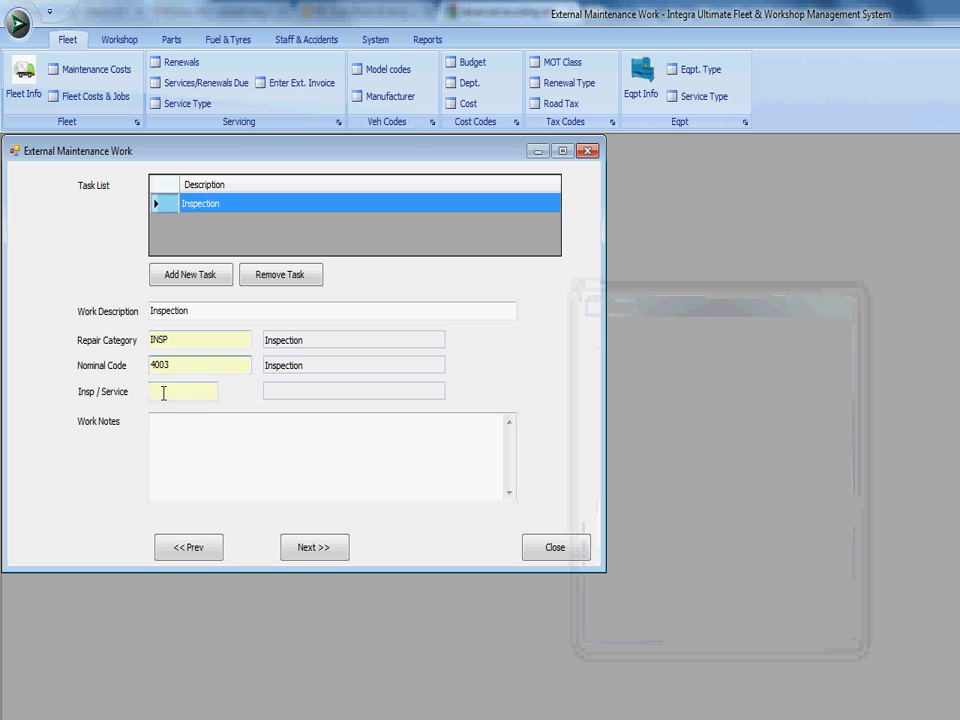
# Link the Inspection task to the vehicle's due INSP inspection and enter "Notes" as its work notes
pyautogui.click(163, 393)
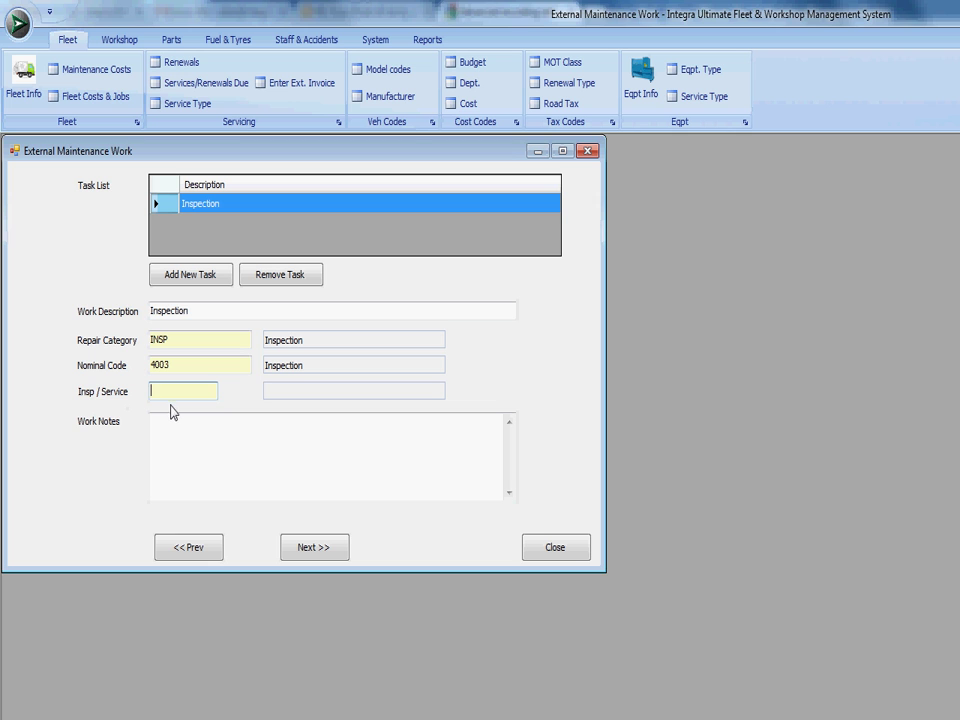
pyautogui.press('F2')
pyautogui.moveTo(729, 304); pyautogui.dragTo(366, 212)
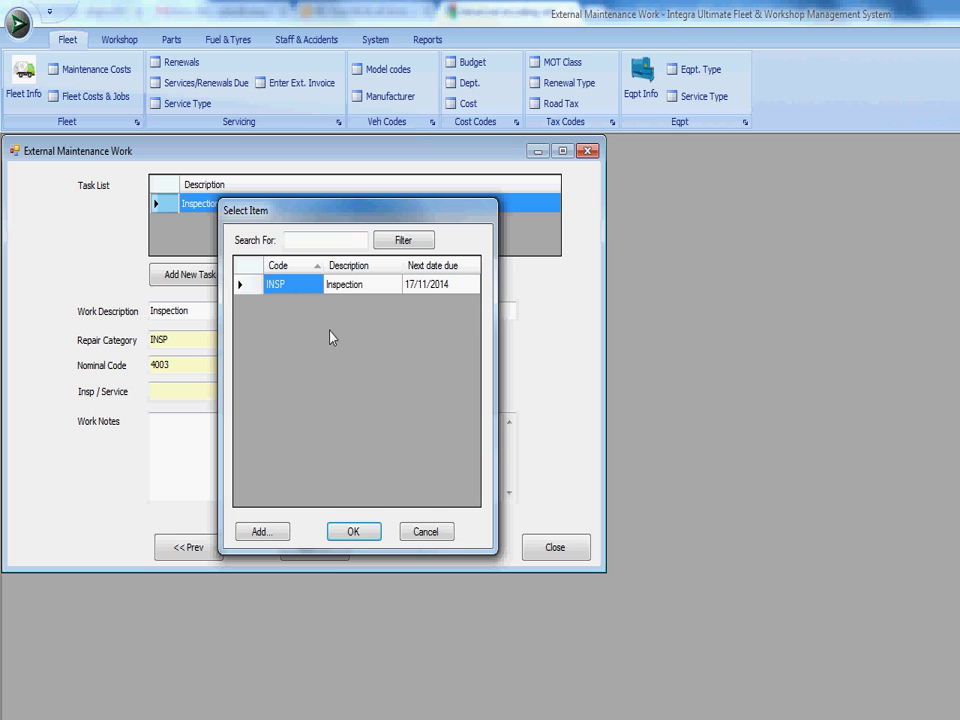
pyautogui.click(354, 532)
pyautogui.click(198, 438)
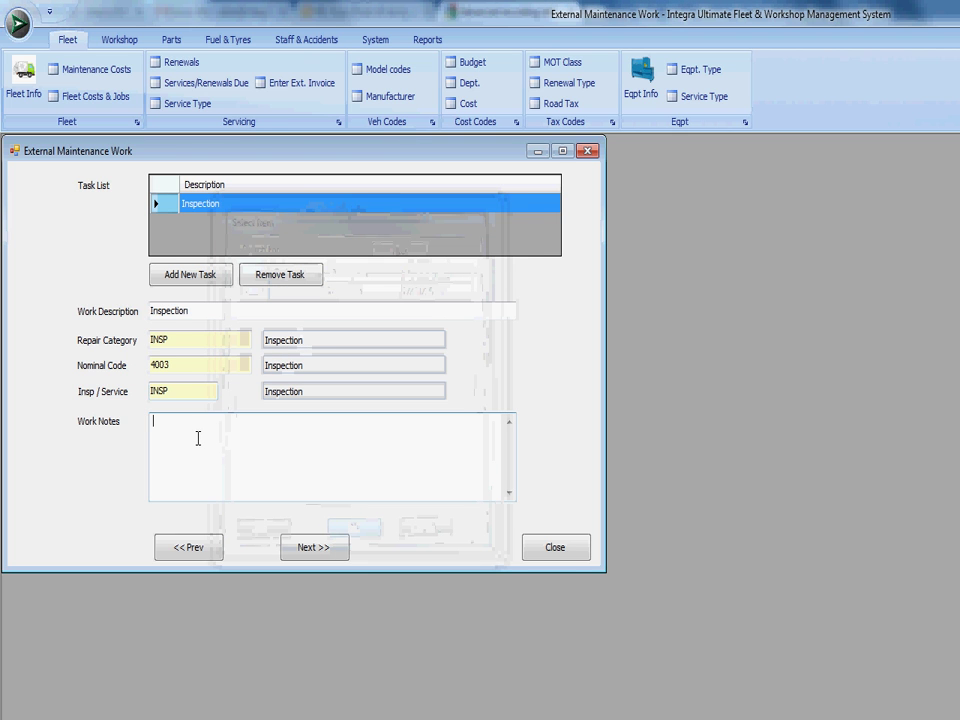
pyautogui.write('Notes')
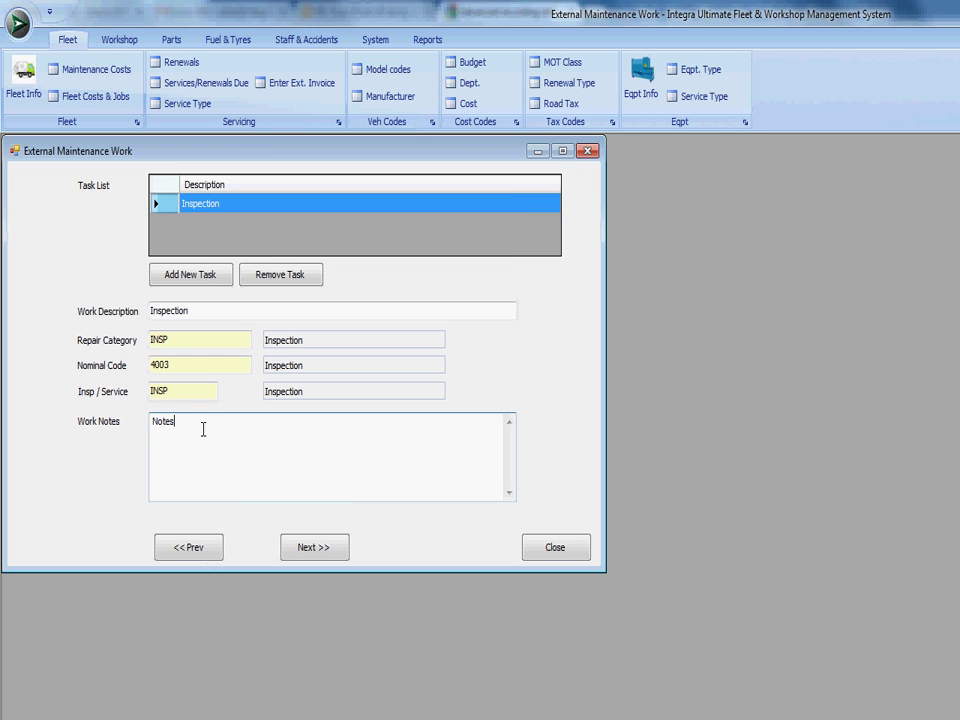
# Add a second task described as "Replace Mirror" with repair category DMG
pyautogui.click(180, 276)
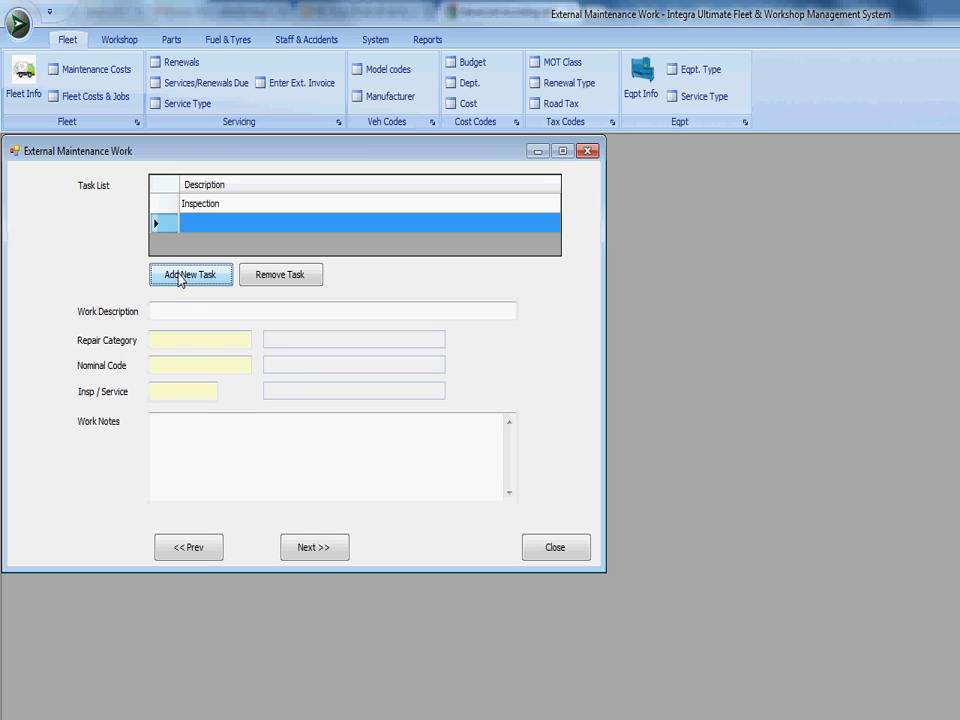
pyautogui.click(169, 312)
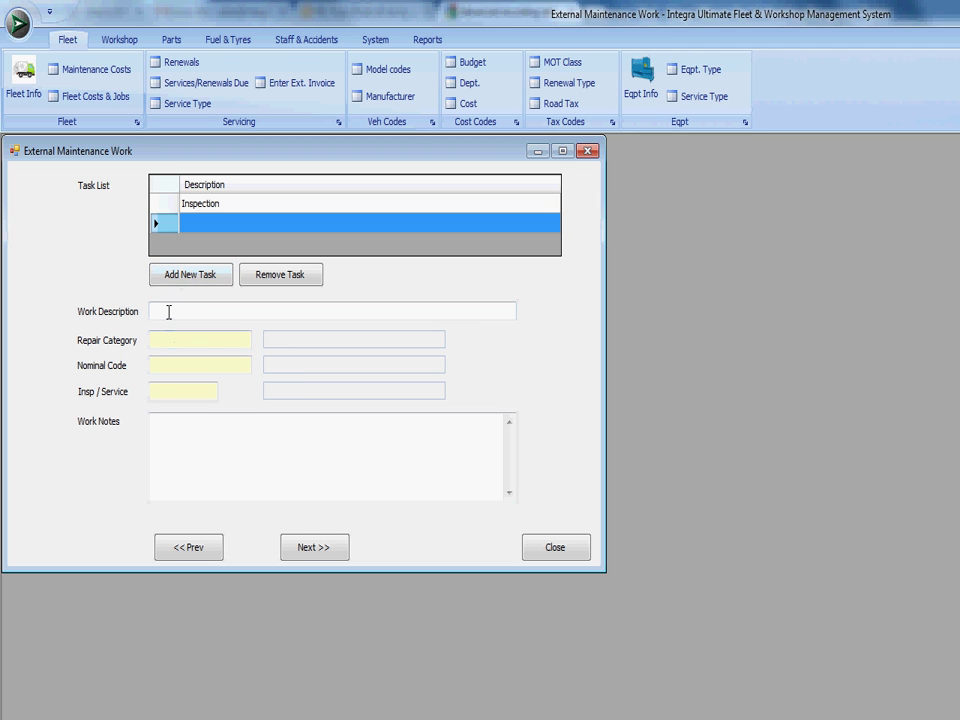
pyautogui.write('Replace Mirror')
pyautogui.press('Tab')
pyautogui.write('DMG')
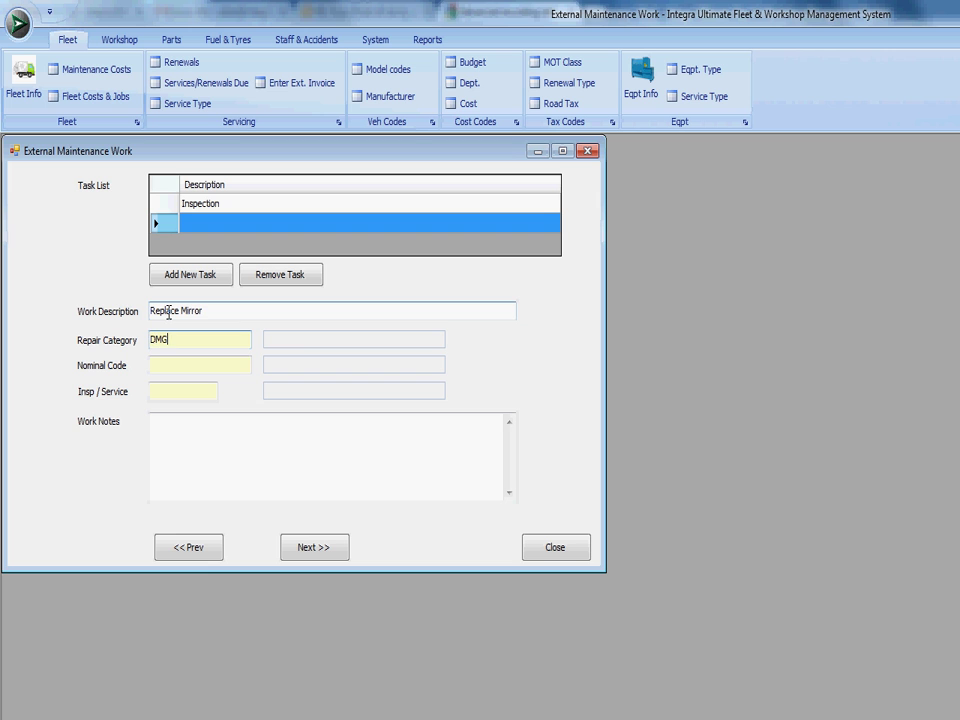
pyautogui.press('Tab')
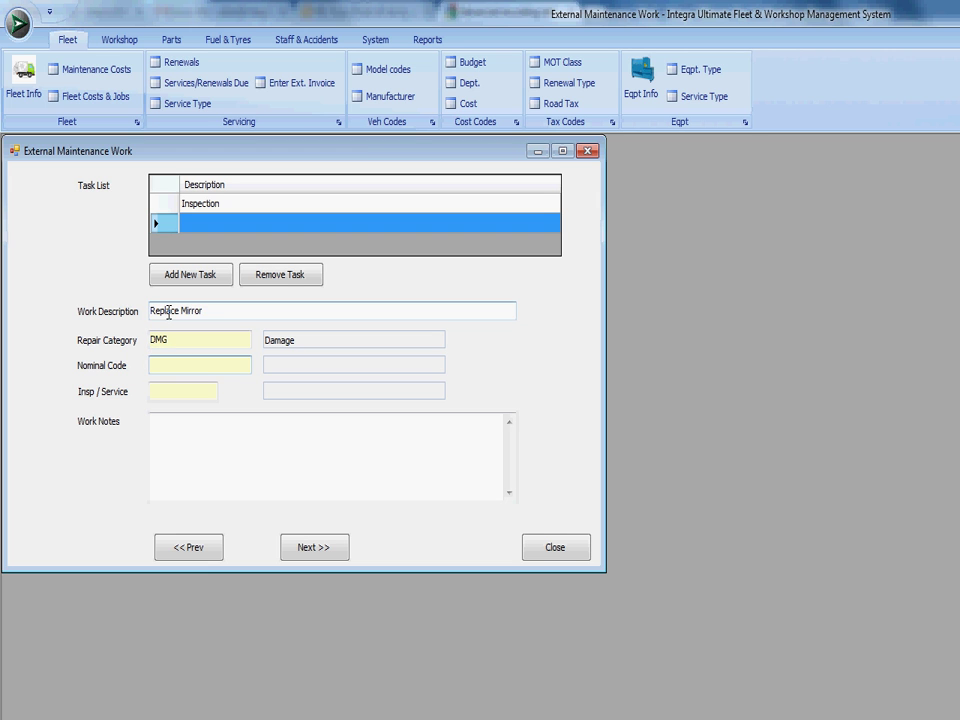
# Assign nominal code 4020 (Damage) to the mirror task, enter "Damage repairs" as its work notes, and check both listed tasks
pyautogui.press('Tab')
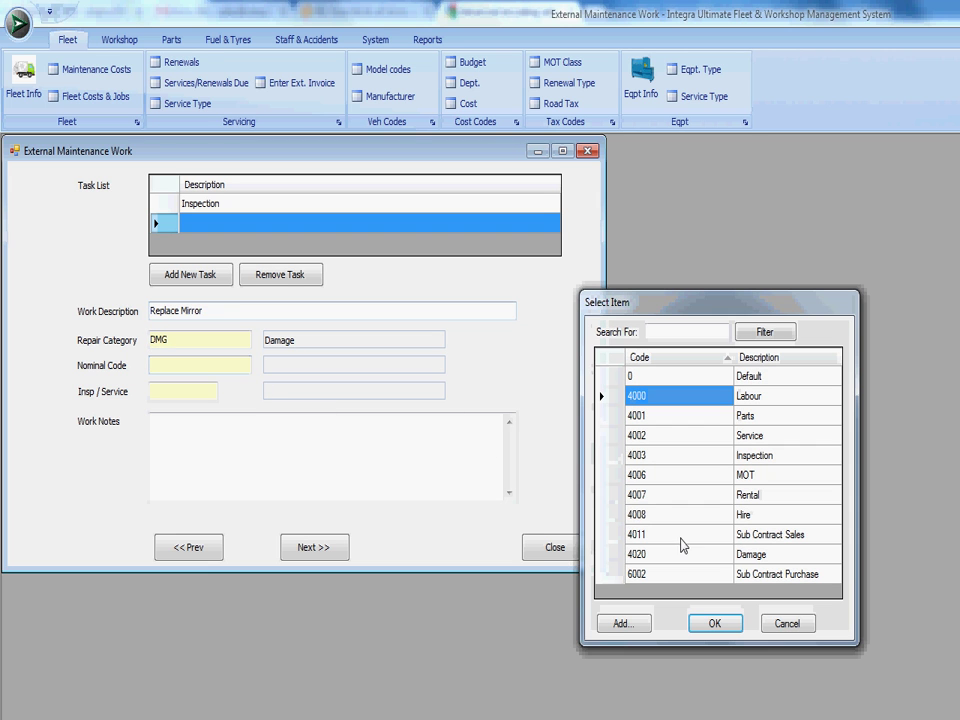
pyautogui.click(665, 554)
pyautogui.click(714, 623)
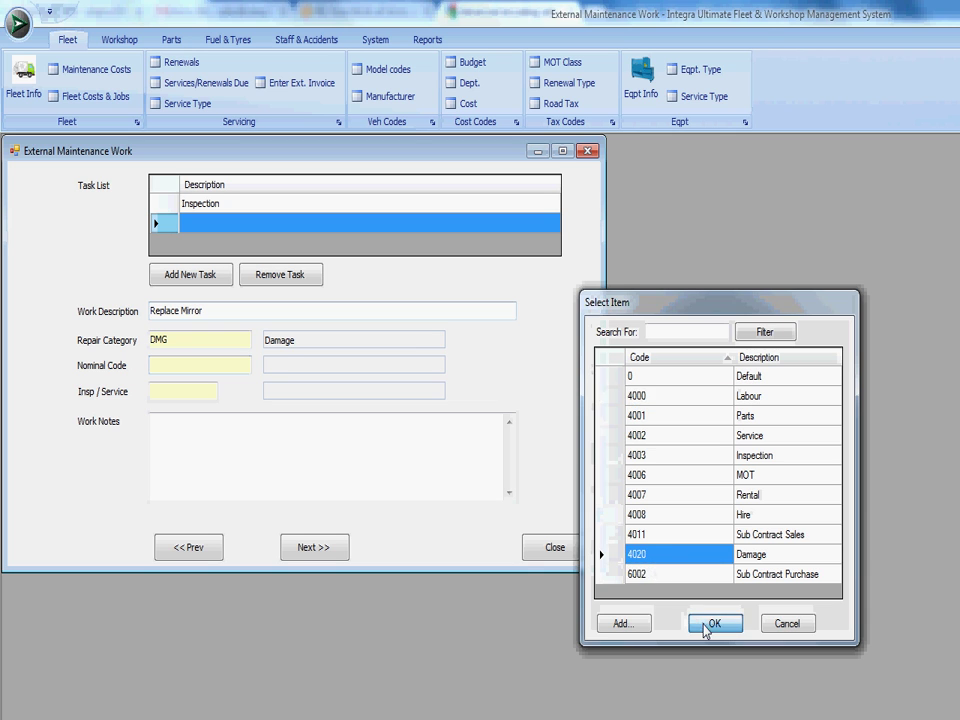
pyautogui.click(158, 392)
pyautogui.click(184, 462)
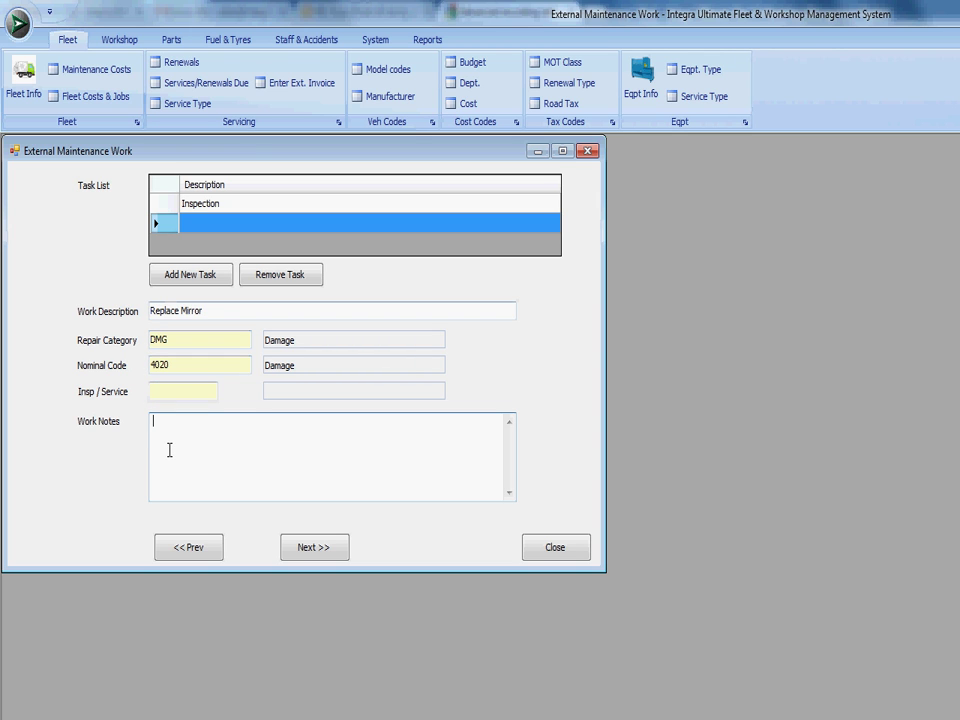
pyautogui.write('amage repairs')
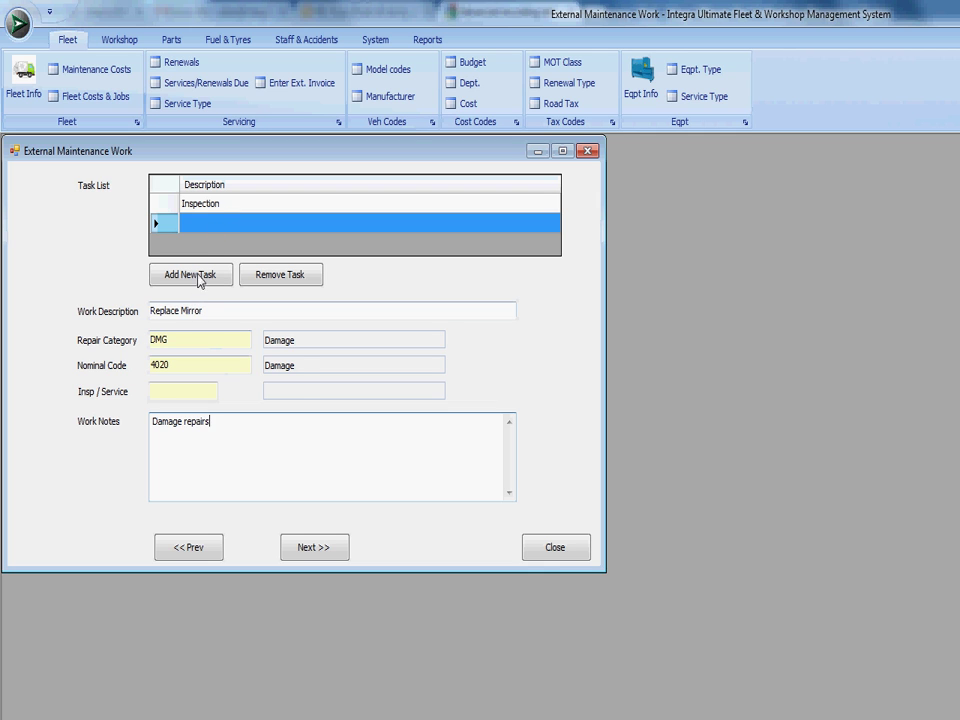
pyautogui.click(192, 205)
pyautogui.click(203, 226)
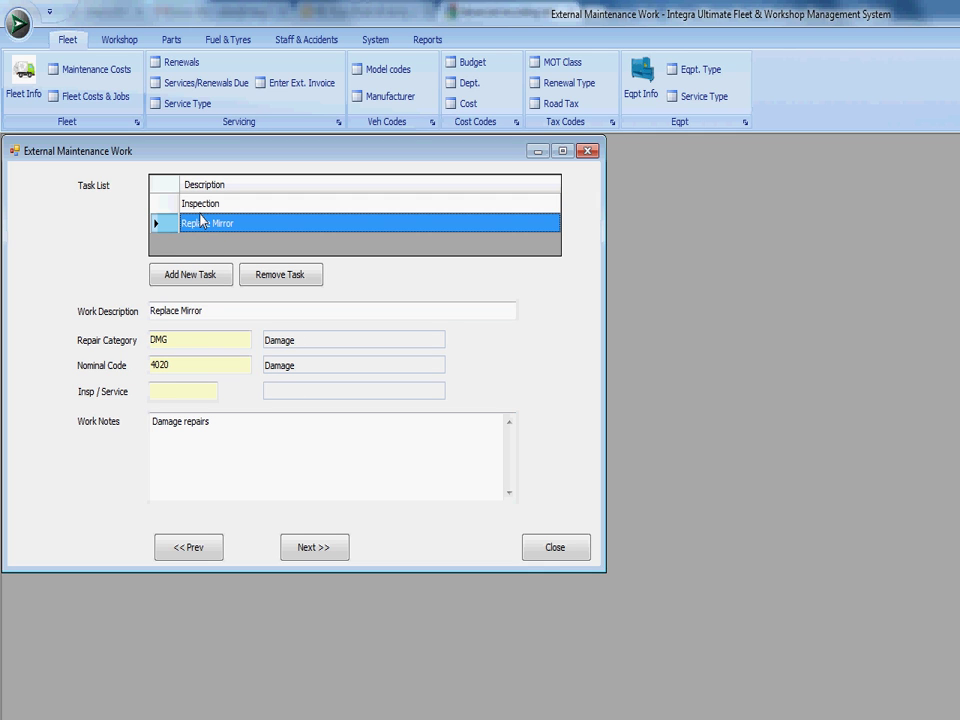
# Continue to the parts and labour items and enter a labour item described as "Inspection" for the Inspection task
pyautogui.click(313, 548)
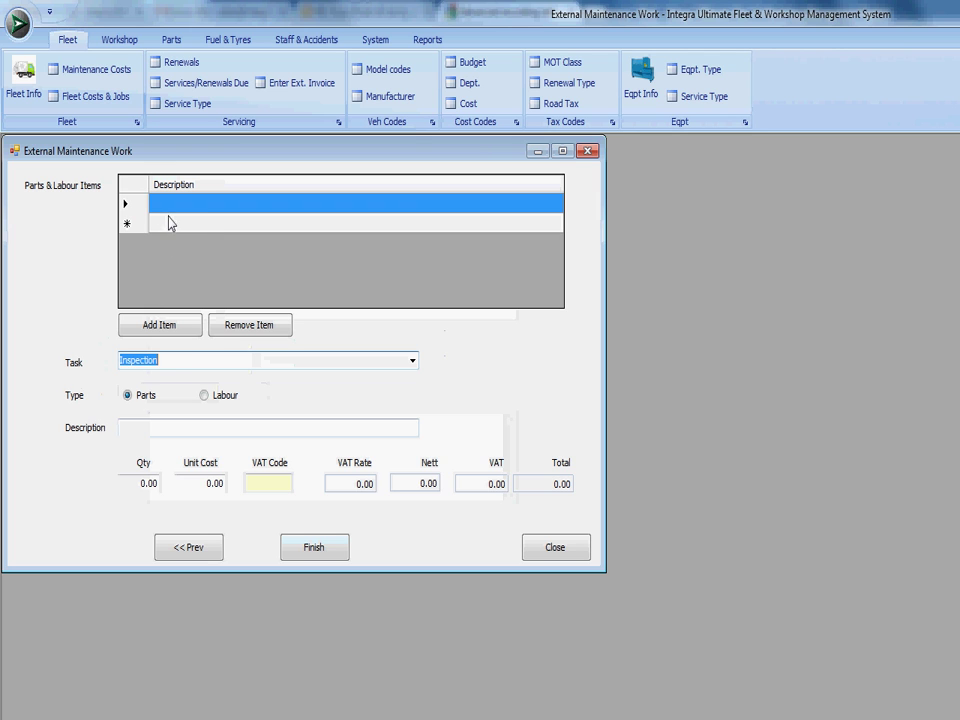
pyautogui.click(206, 397)
pyautogui.click(155, 428)
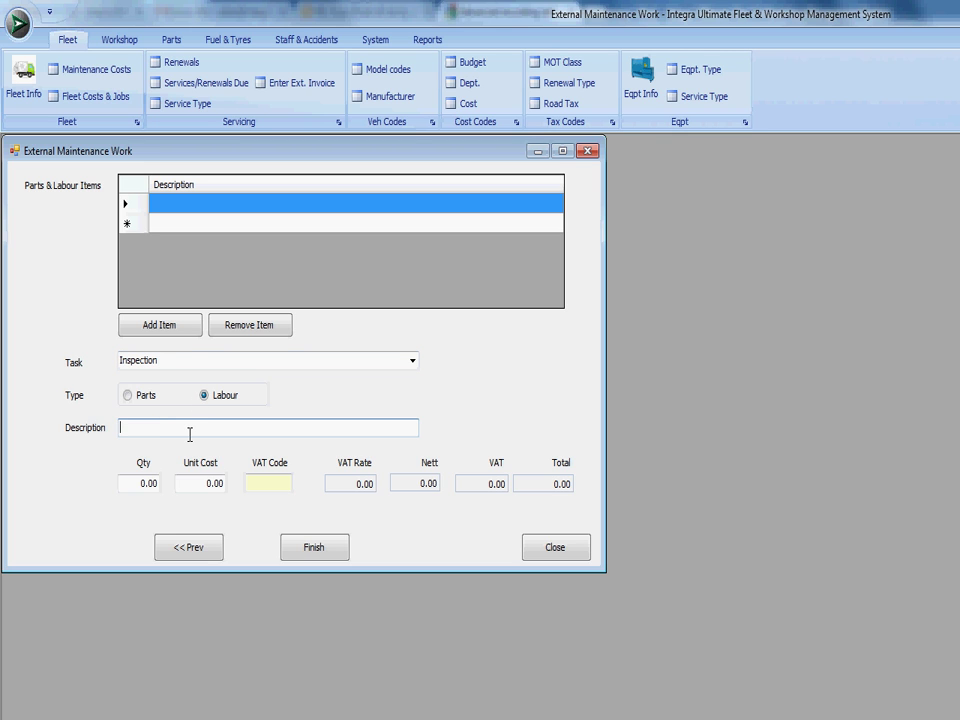
pyautogui.write('Inspection')
# Set the Inspection labour item to quantity 4, unit cost 25 and VAT code S
pyautogui.press('Tab')
pyautogui.write('4')
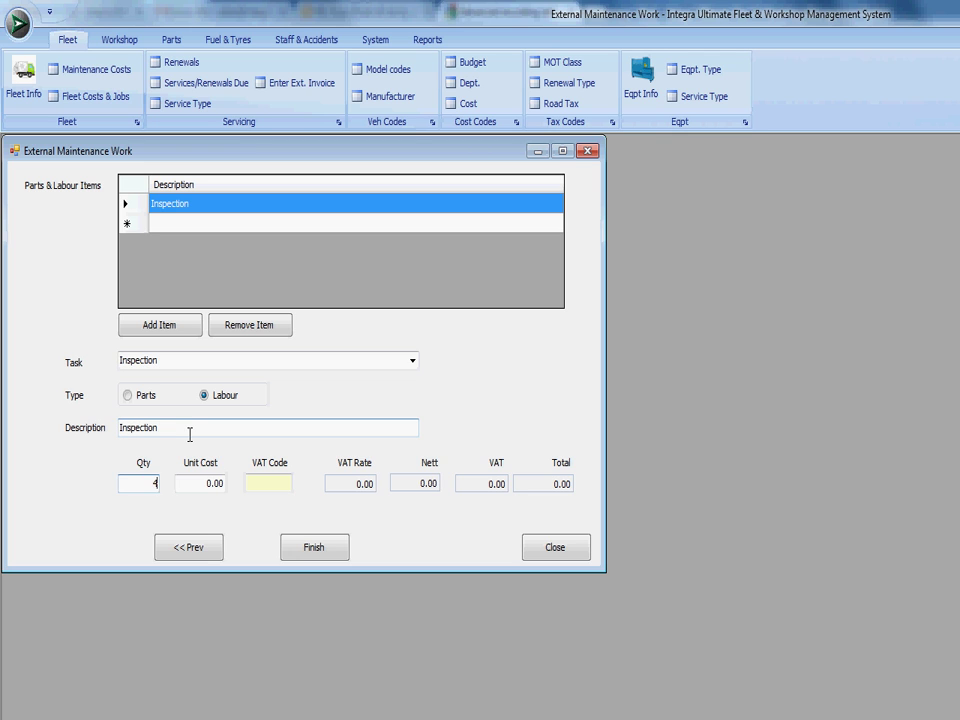
pyautogui.press('Tab')
pyautogui.write('25')
pyautogui.press('Tab')
pyautogui.write('S')
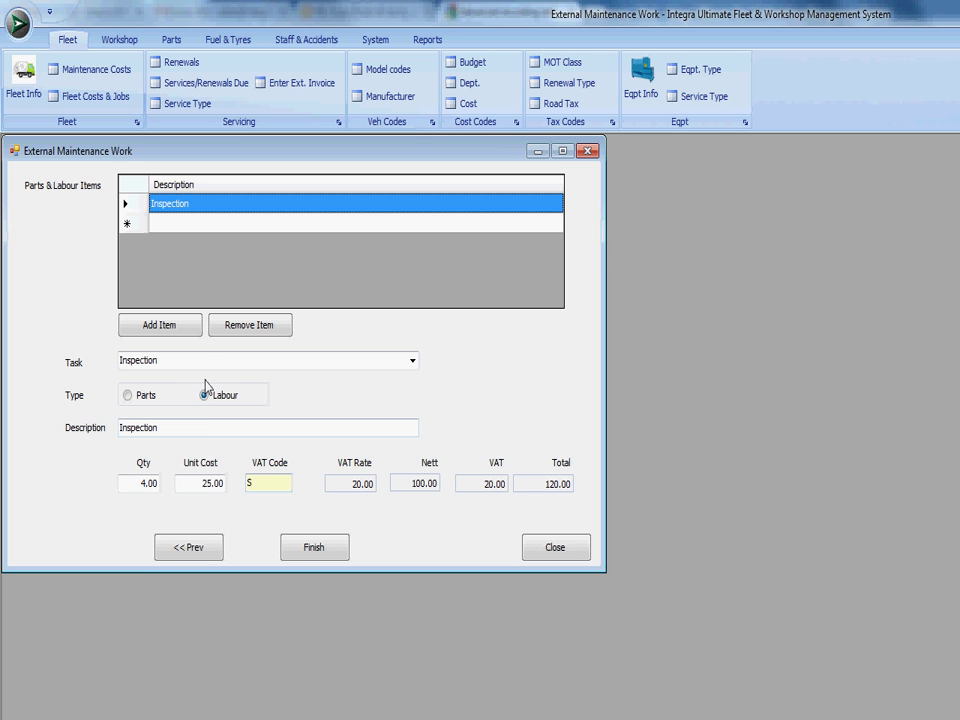
# Add a parts item described as "Replacement Mirror" and assign it to the Replace Mirror task
pyautogui.click(168, 334)
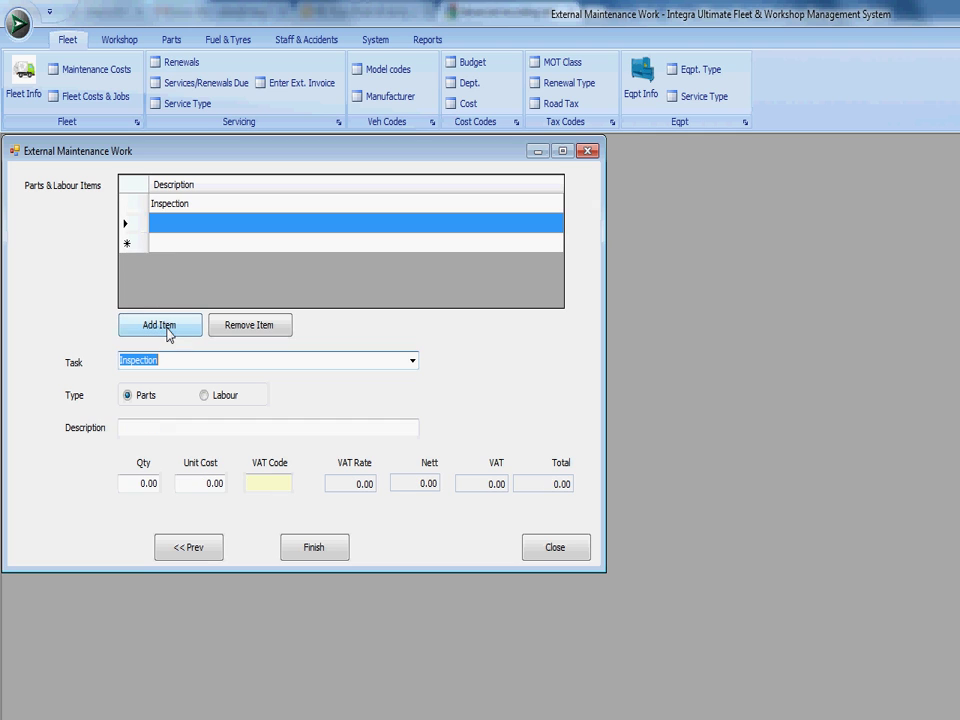
pyautogui.click(412, 363)
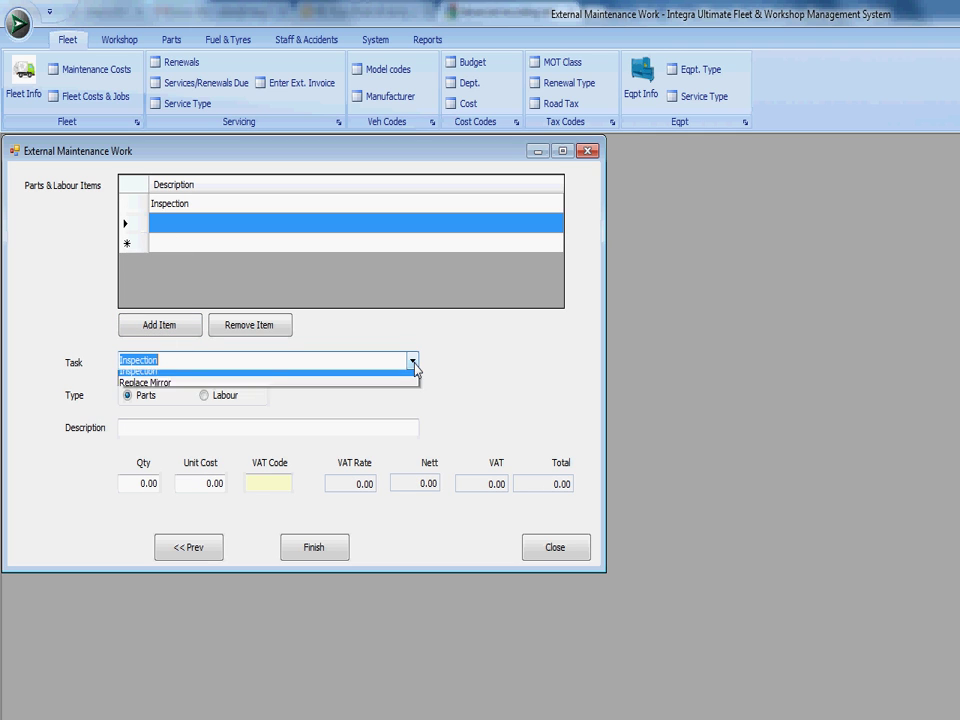
pyautogui.click(150, 384)
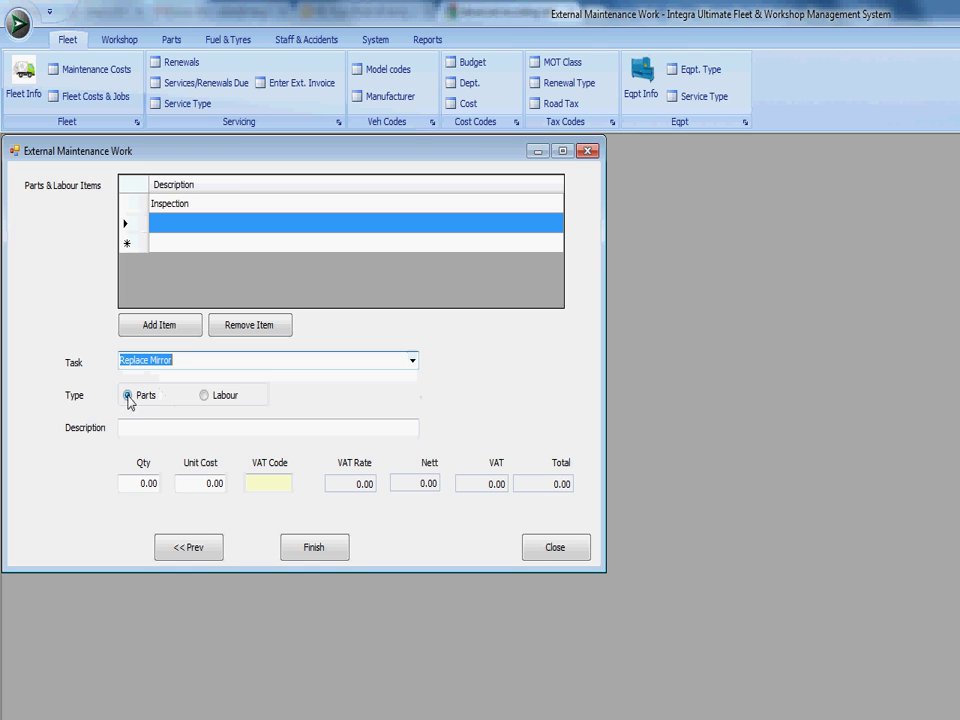
pyautogui.click(133, 427)
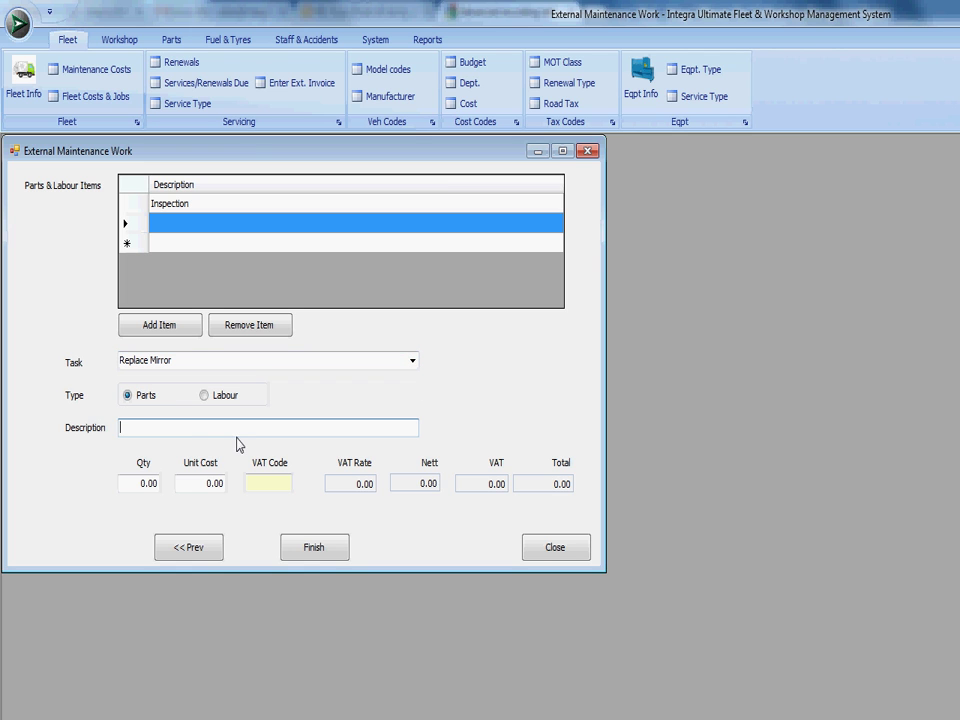
pyautogui.write('Replacement Mirror')
# Set the Replacement Mirror part to quantity 1, unit cost 50 and VAT code S
pyautogui.press('Tab')
pyautogui.write('1')
pyautogui.press('Tab')
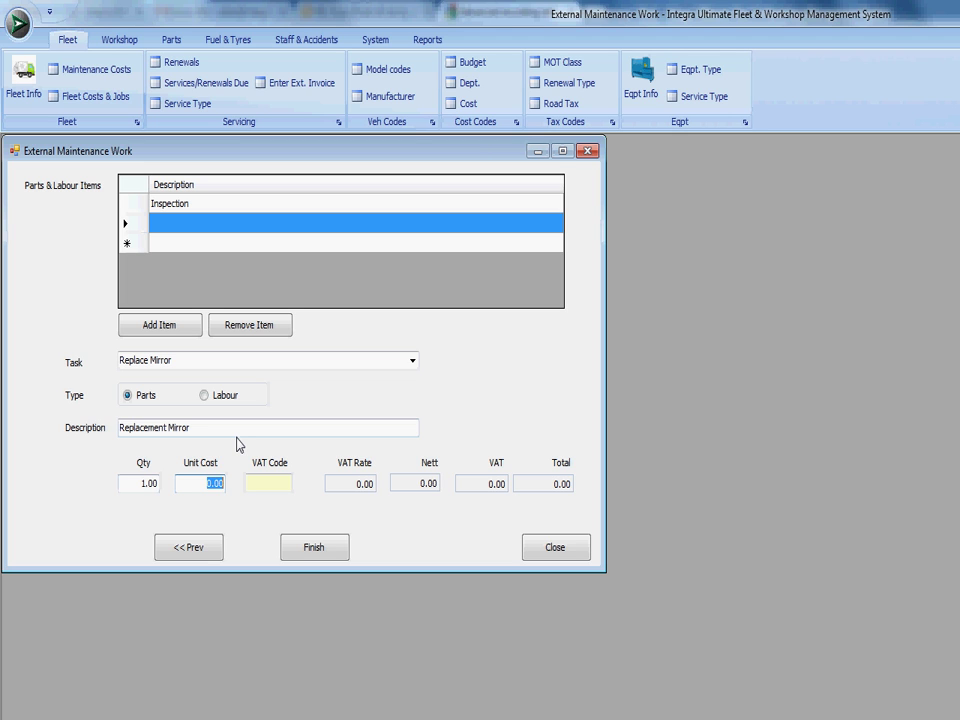
pyautogui.write('50')
pyautogui.press('Tab')
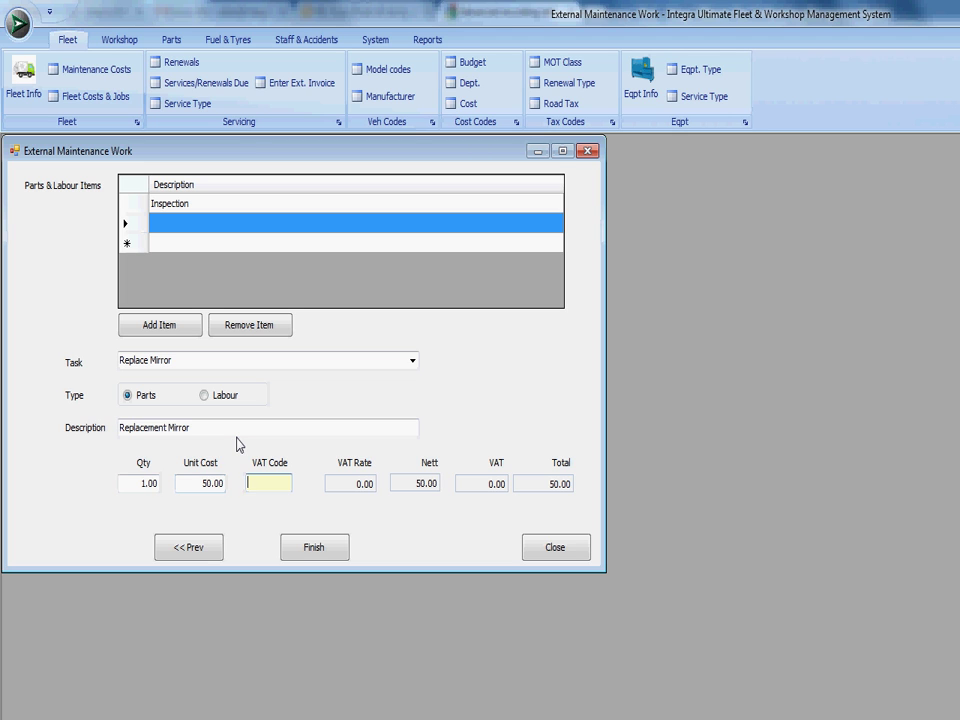
pyautogui.write('S')
pyautogui.press('Tab')
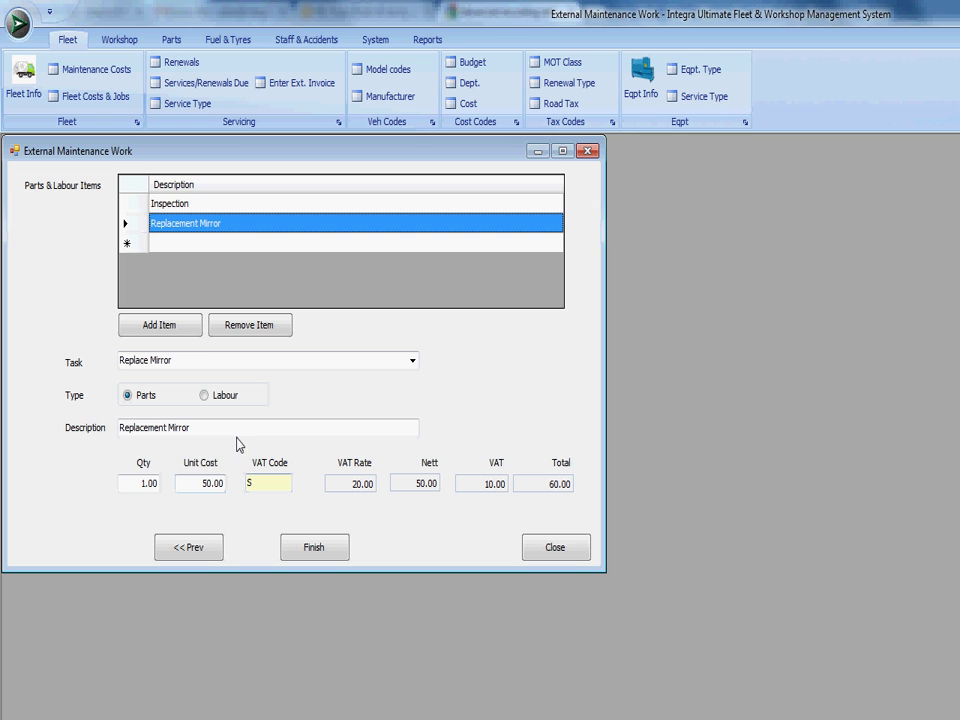
# Add a labour item described as "Labour replace mirror" and assign it to the Replace Mirror task
pyautogui.click(160, 326)
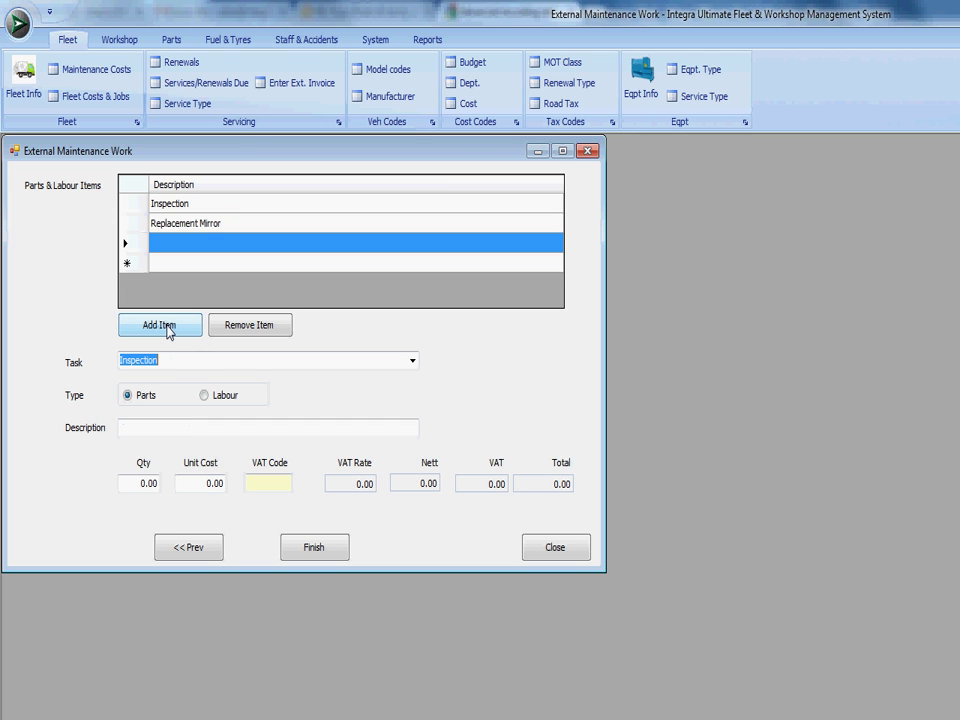
pyautogui.click(411, 363)
pyautogui.click(135, 390)
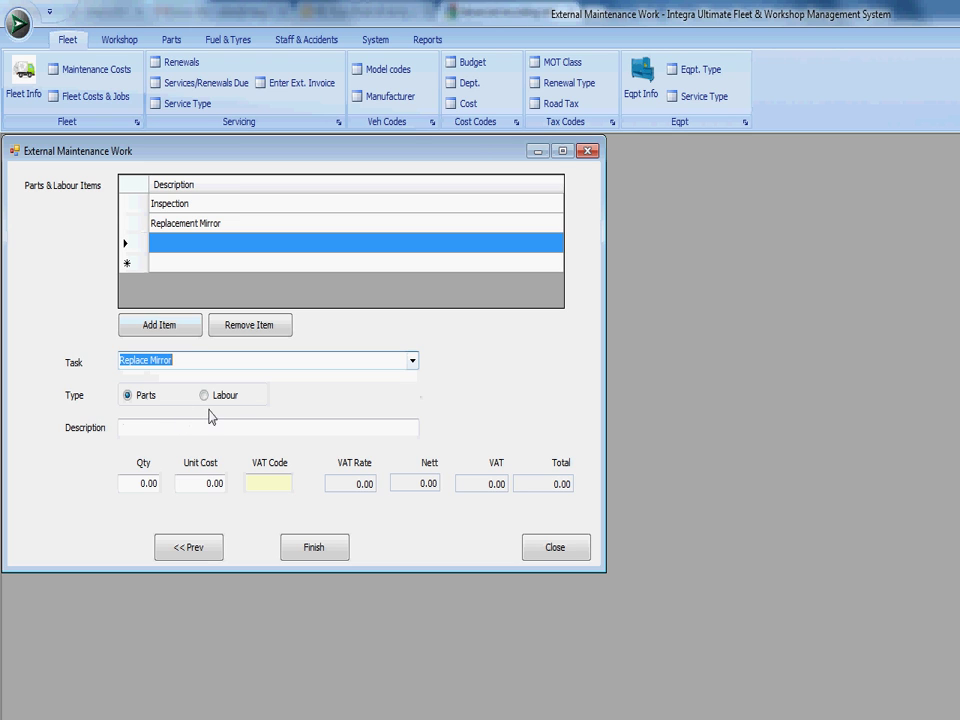
pyautogui.click(204, 395)
pyautogui.click(186, 433)
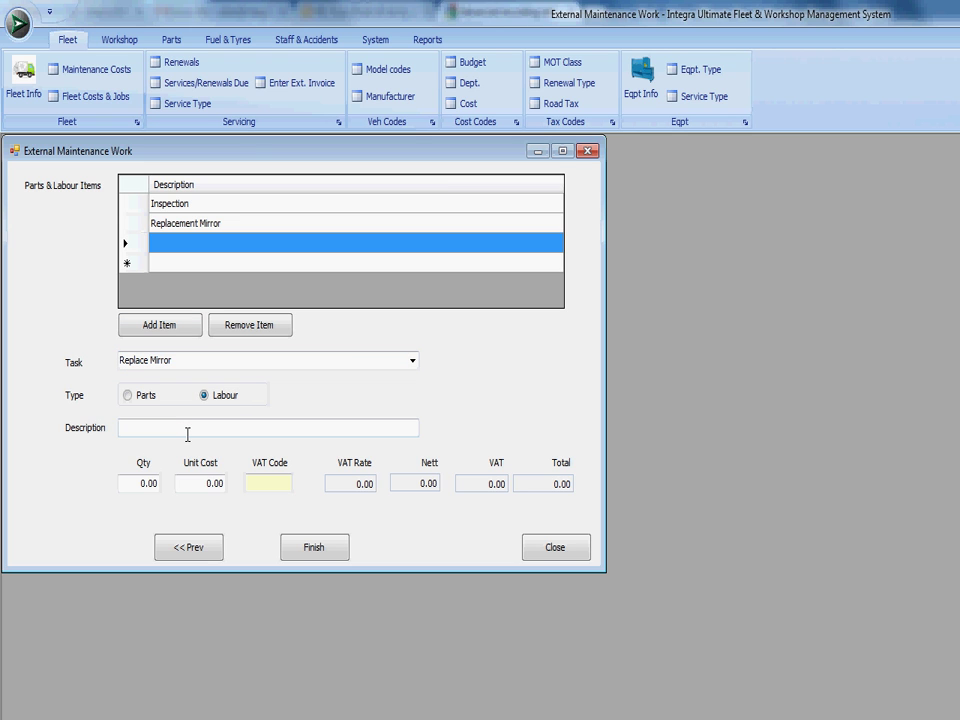
pyautogui.write('Labour replace mirror')
# Set the mirror labour item to quantity 1, unit cost 25 and VAT code S
pyautogui.click(148, 482)
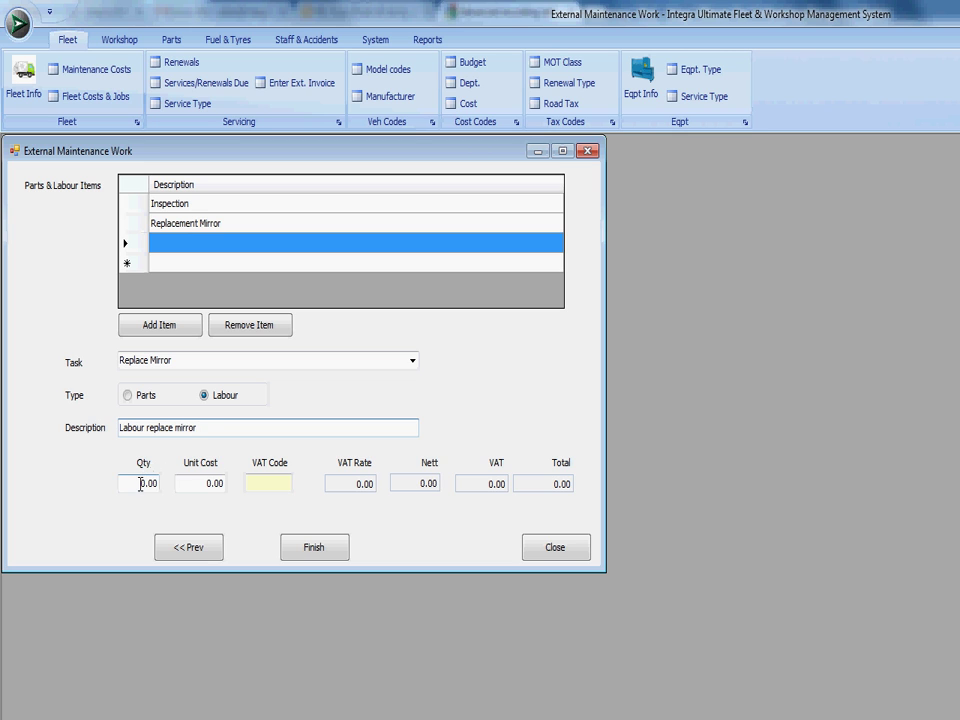
pyautogui.write('1')
pyautogui.press('Tab')
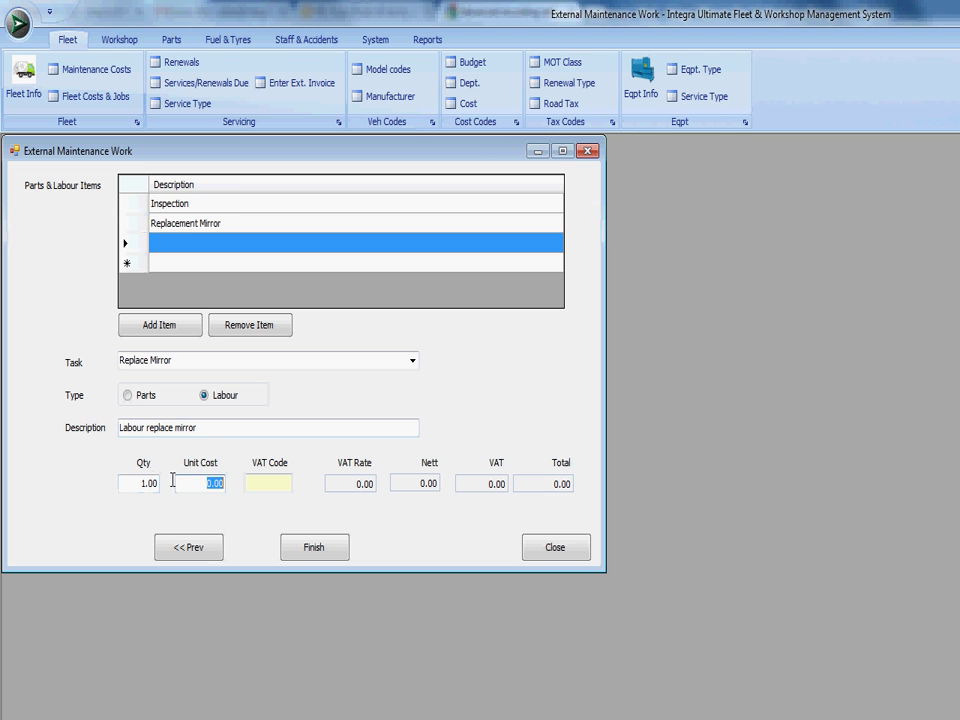
pyautogui.write('25')
pyautogui.press('Tab')
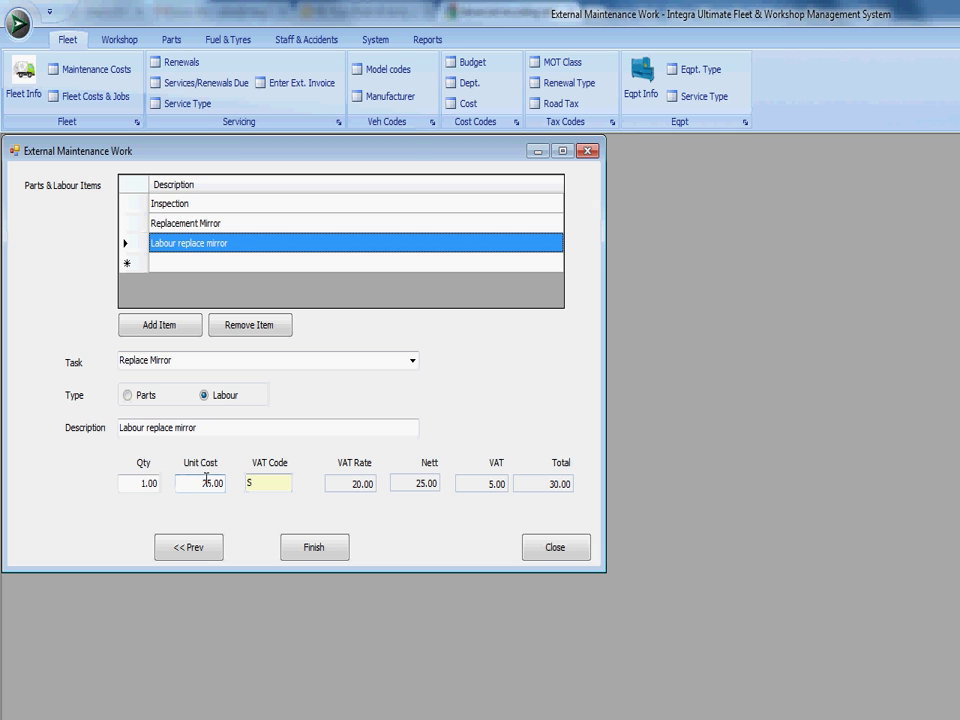
# Check the three entered parts and labour items, then finish the external maintenance entry to save the job
pyautogui.click(186, 225)
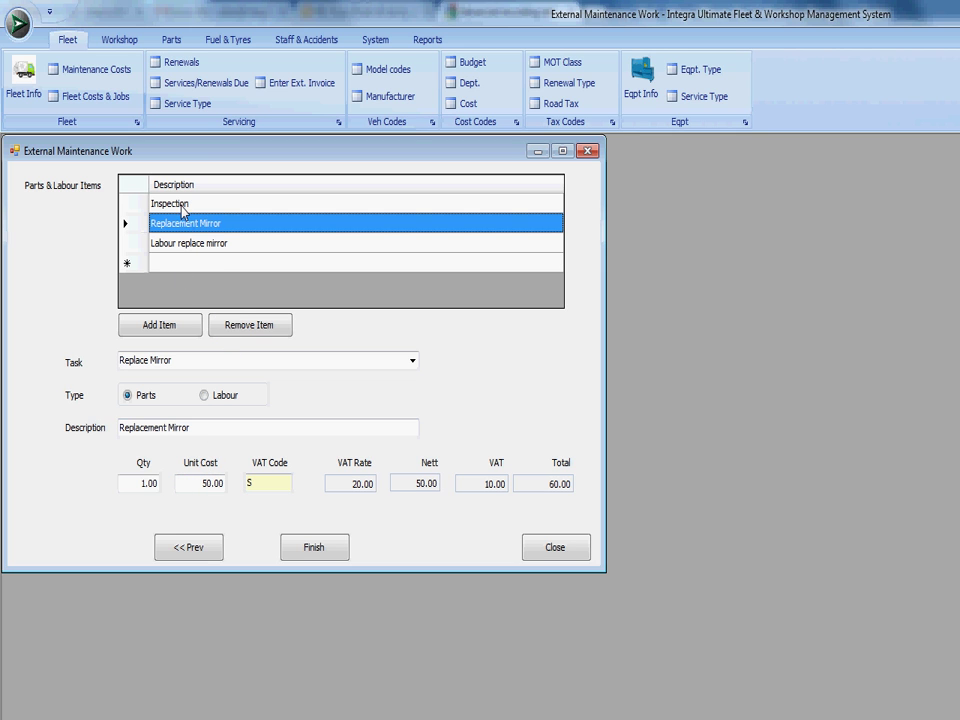
pyautogui.click(181, 205)
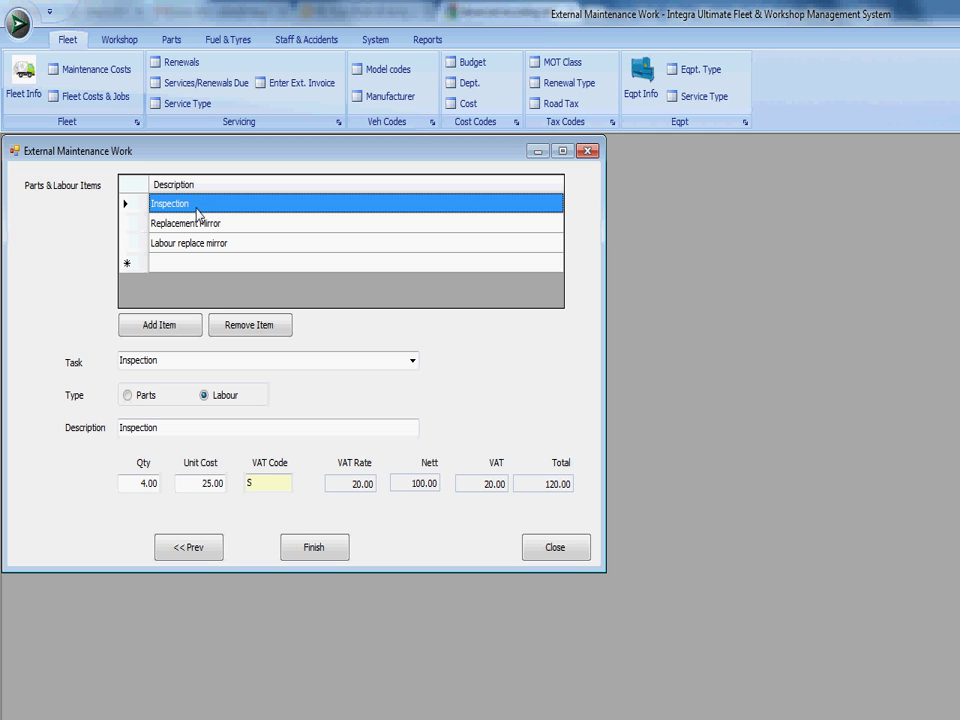
pyautogui.click(197, 228)
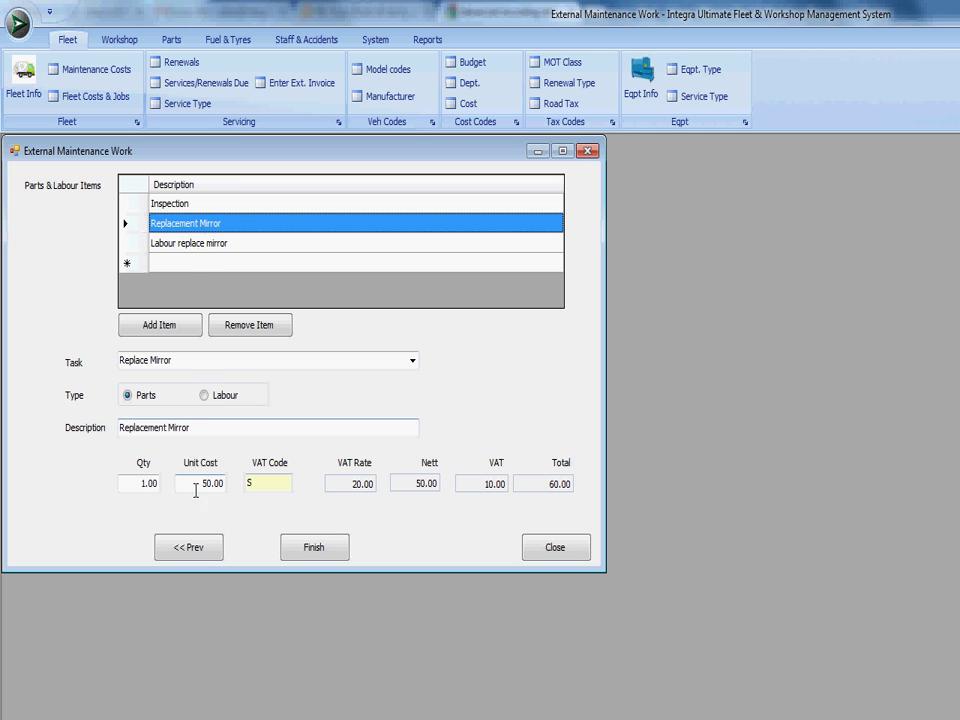
pyautogui.click(185, 244)
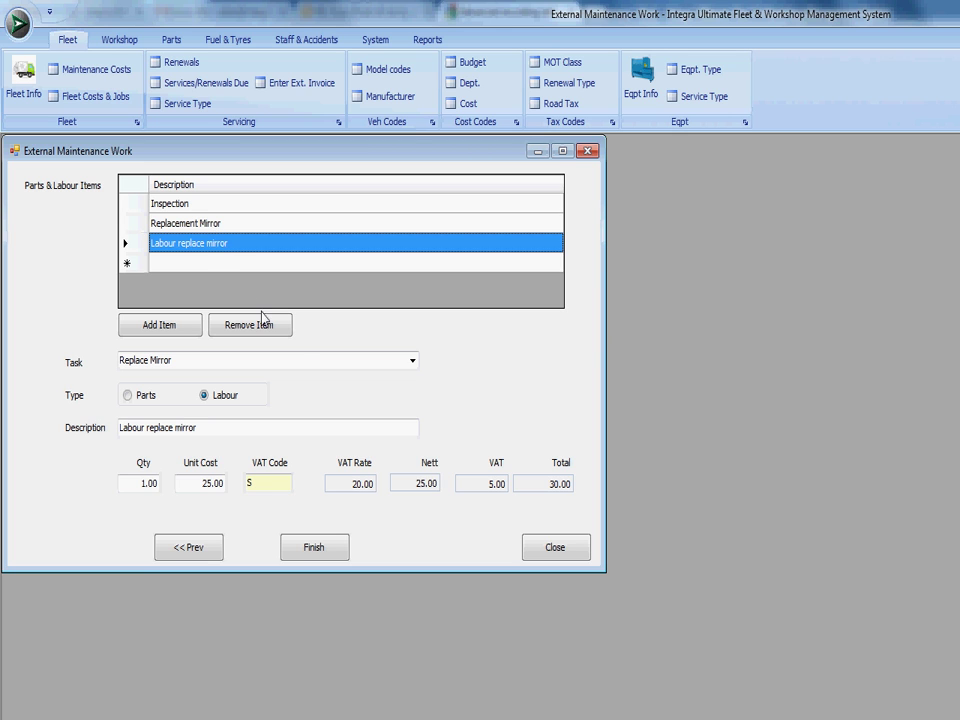
pyautogui.click(315, 551)
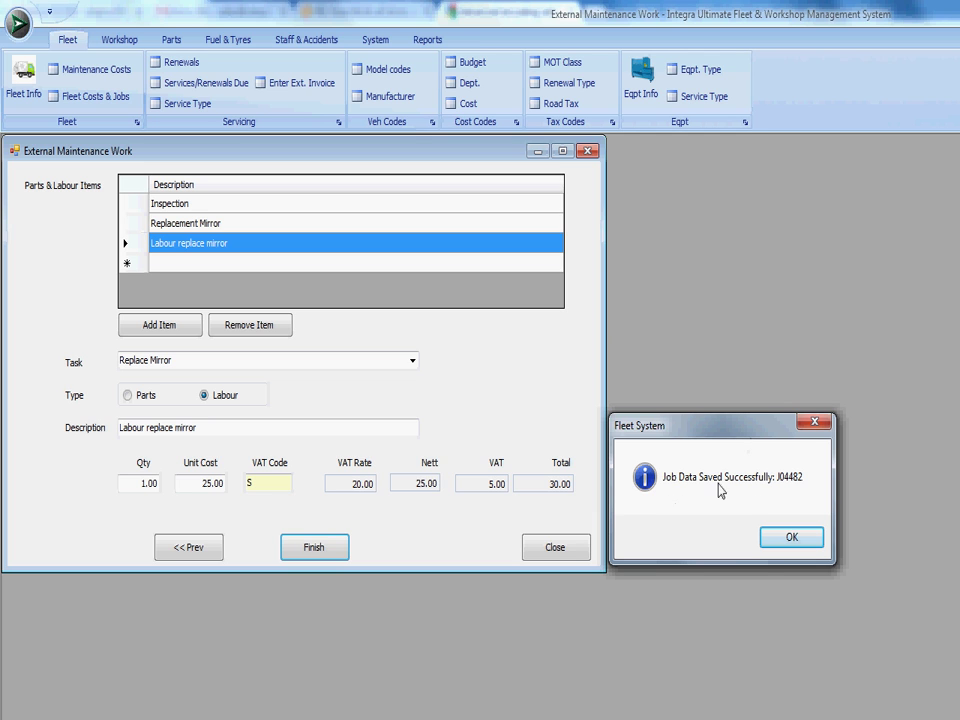
pyautogui.click(792, 540)
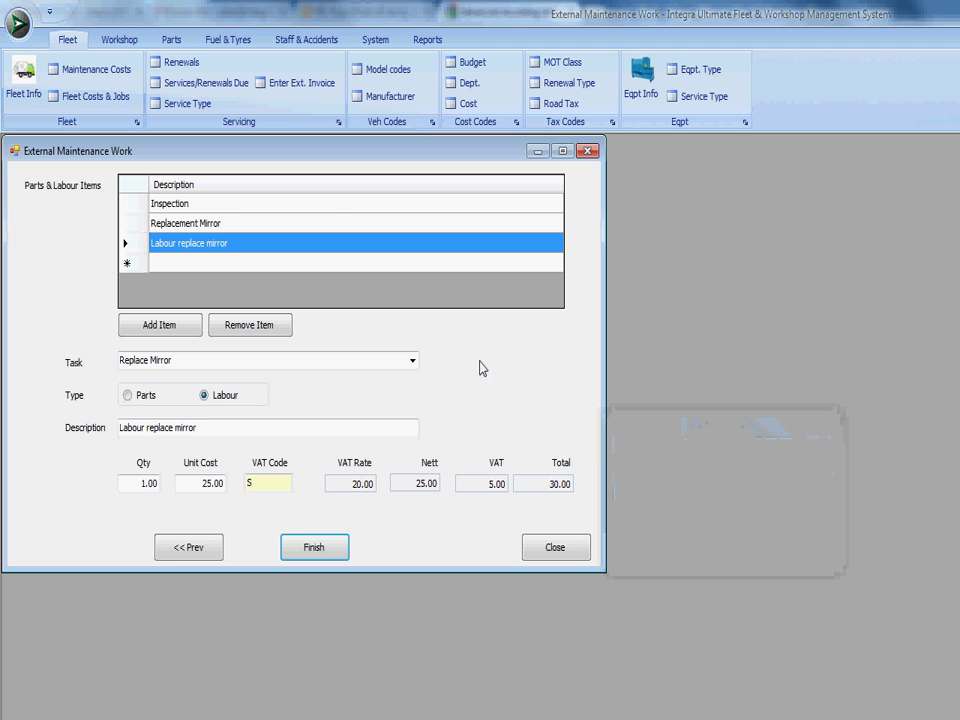
# Open the workshop job sheets and select the newly saved "Inspection and Replace Mirror" job at the end of the list
pyautogui.click(118, 42)
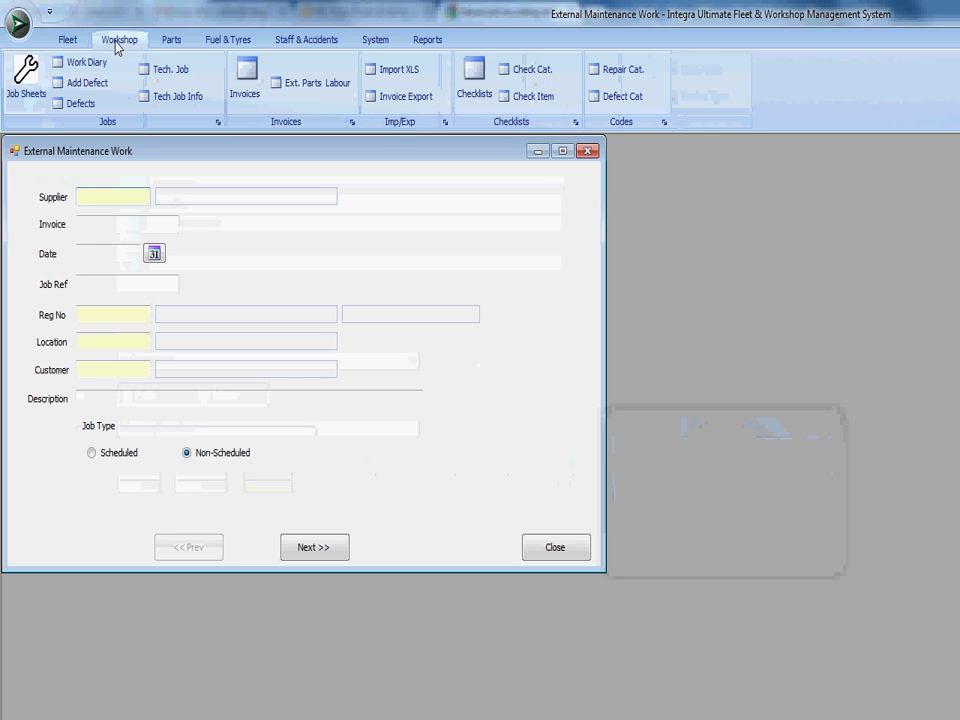
pyautogui.click(30, 88)
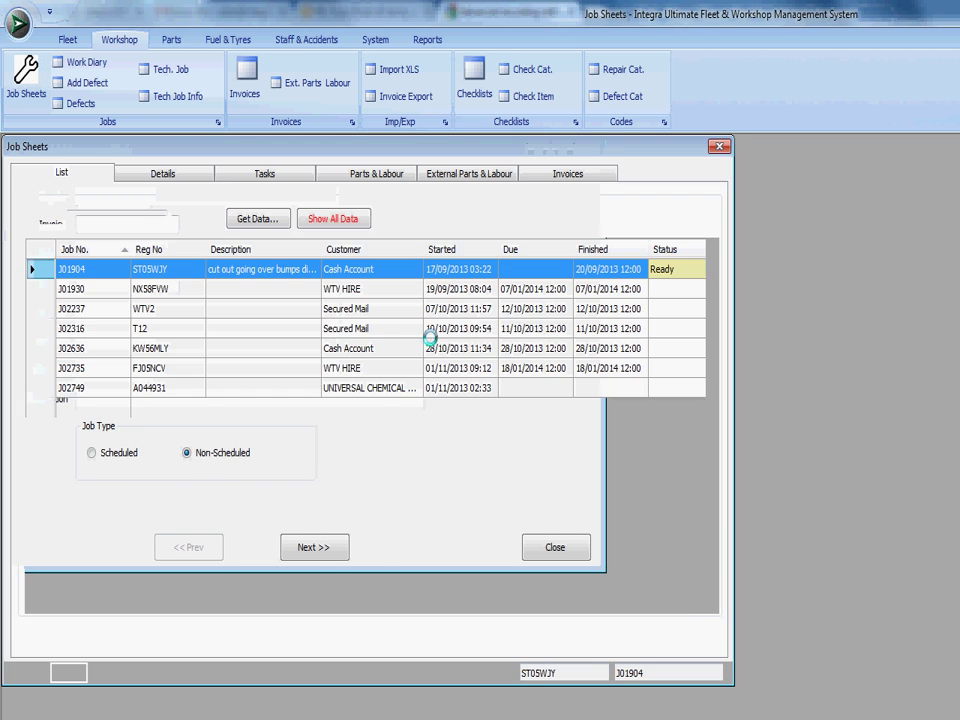
pyautogui.moveTo(710, 277); pyautogui.dragTo(710, 580)
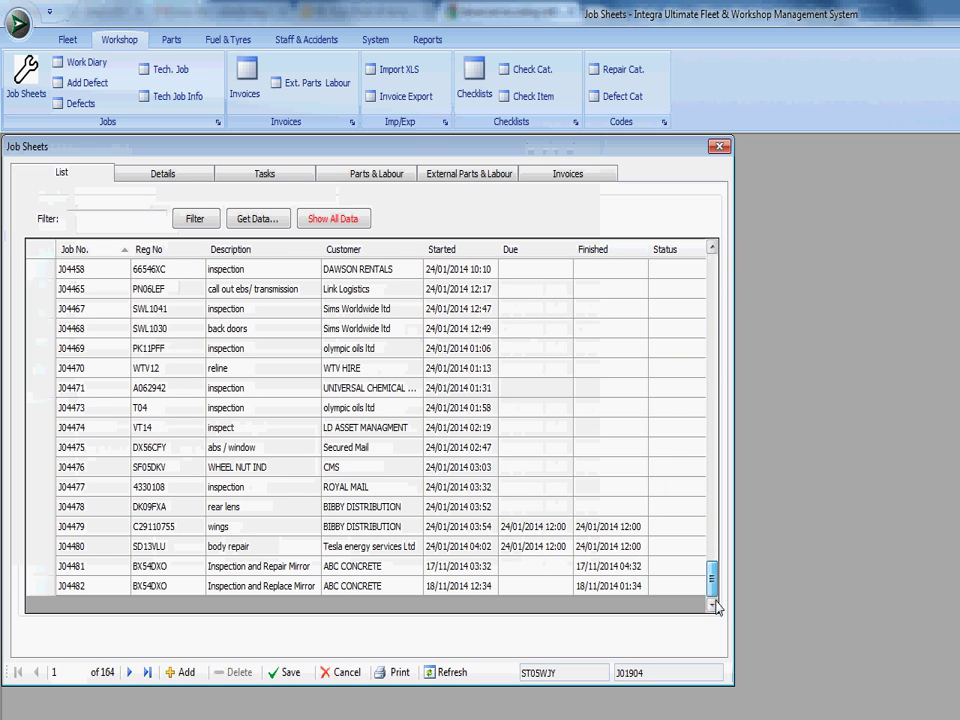
pyautogui.click(78, 590)
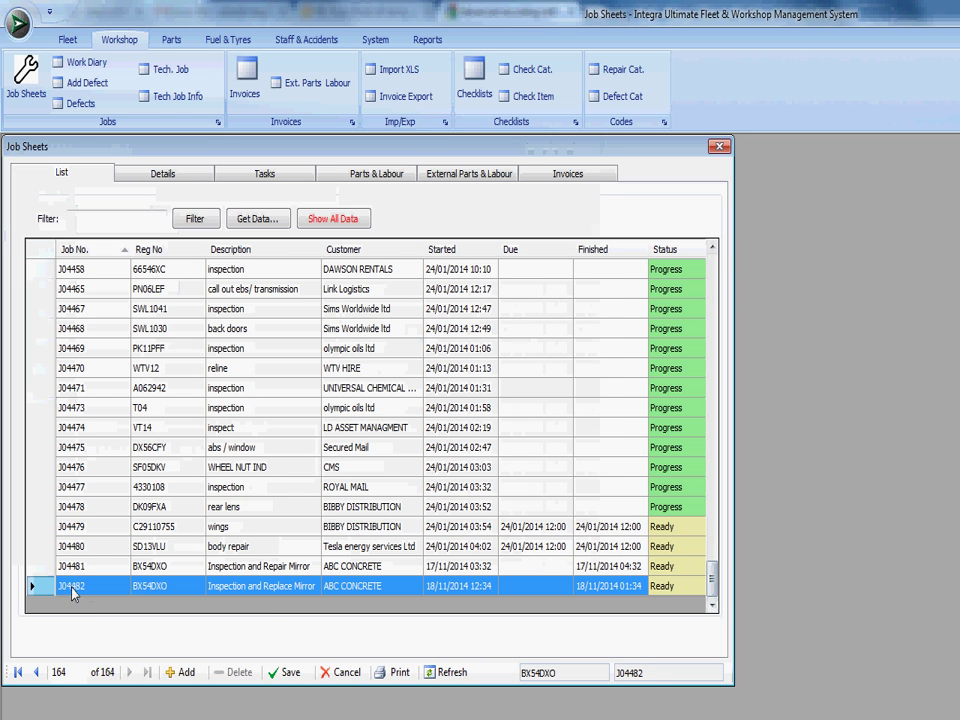
# Examine the selected job's details, its two tasks and its external parts and labour lines
pyautogui.click(175, 173)
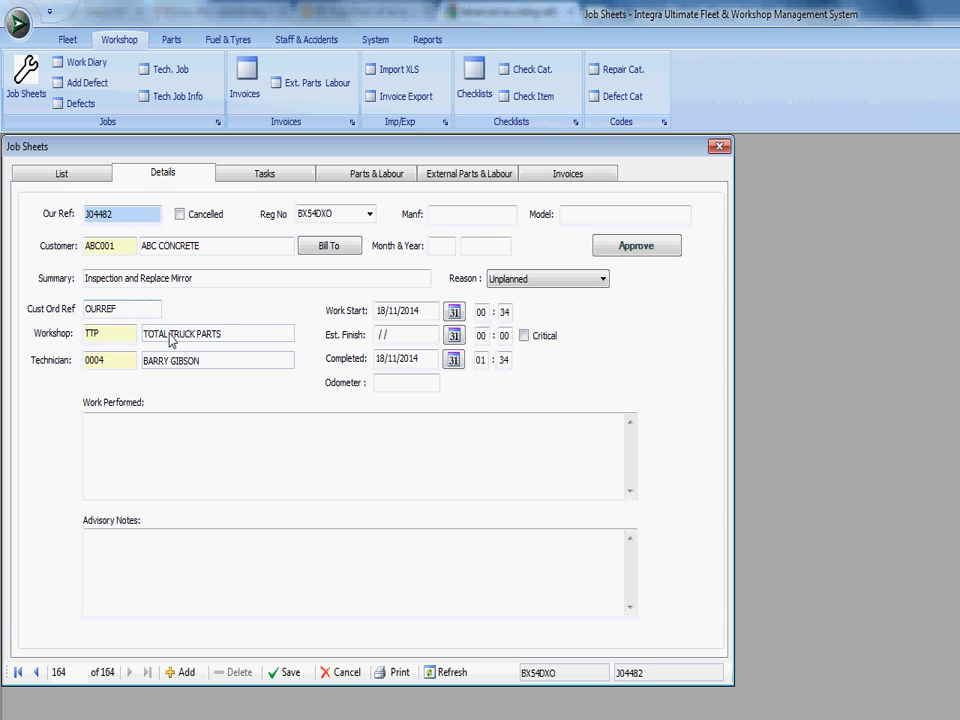
pyautogui.click(254, 178)
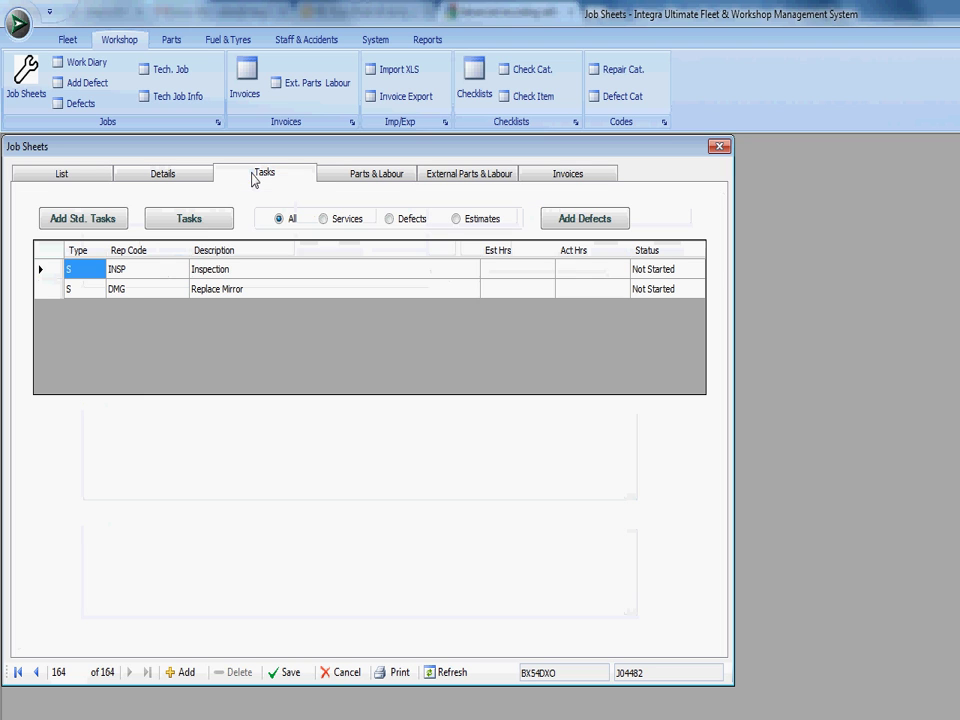
pyautogui.click(83, 290)
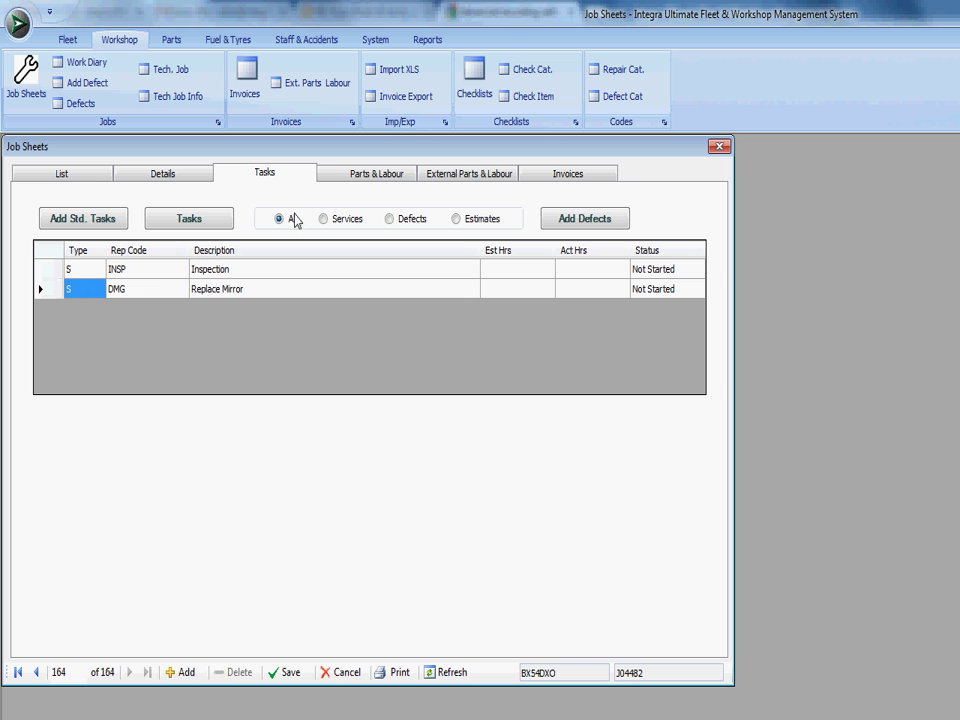
pyautogui.click(449, 178)
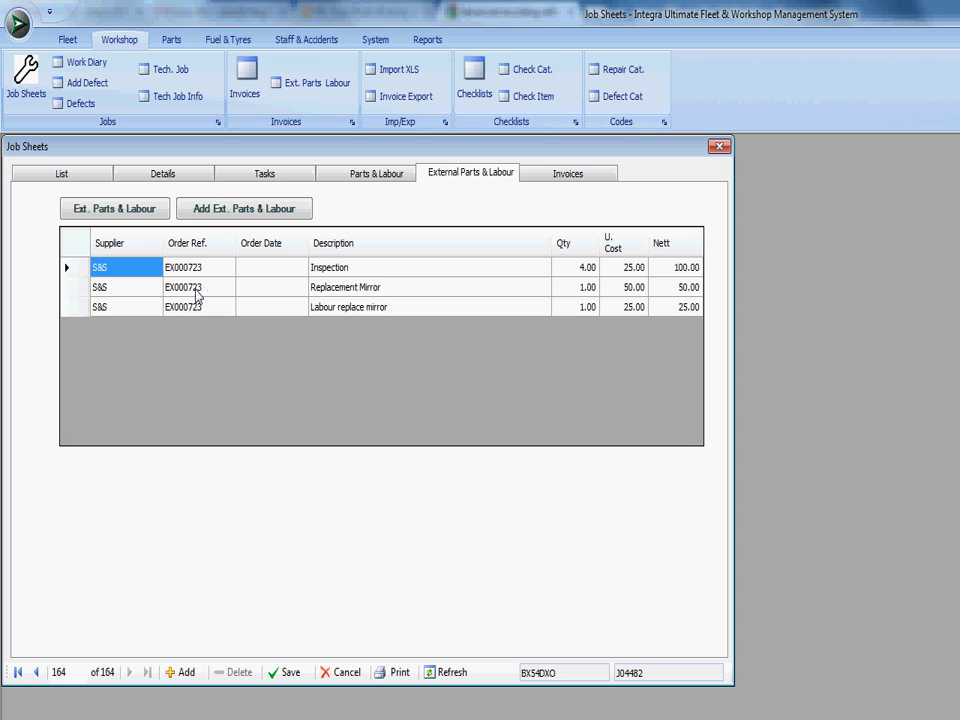
# Open the external parts and labour records and examine the details and items of the latest S AND S invoice
pyautogui.click(316, 86)
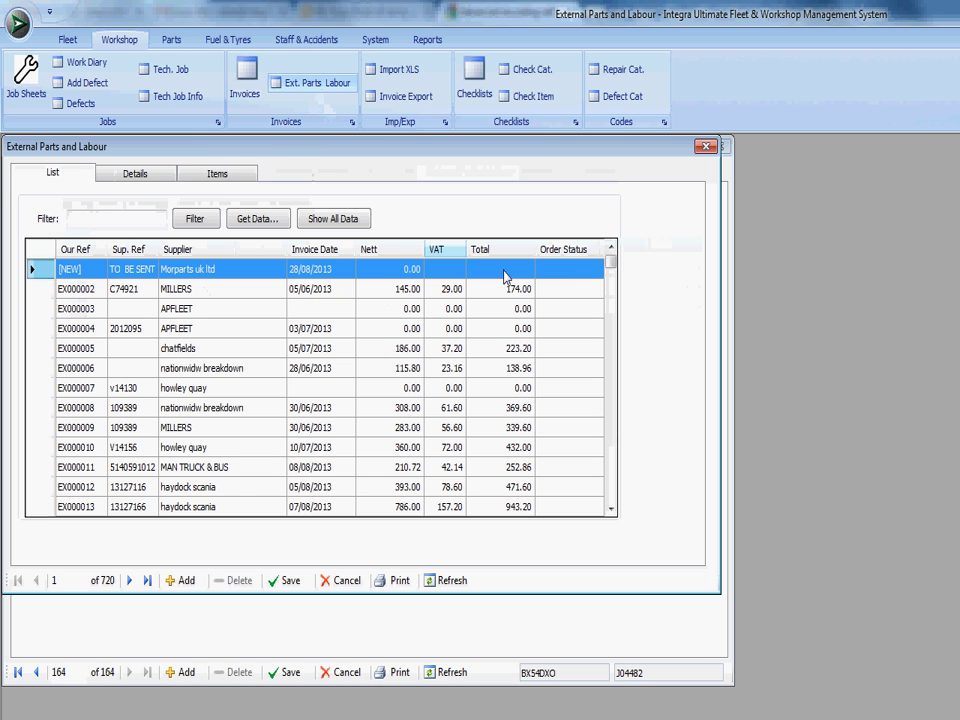
pyautogui.moveTo(611, 268); pyautogui.dragTo(613, 515)
pyautogui.click(65, 507)
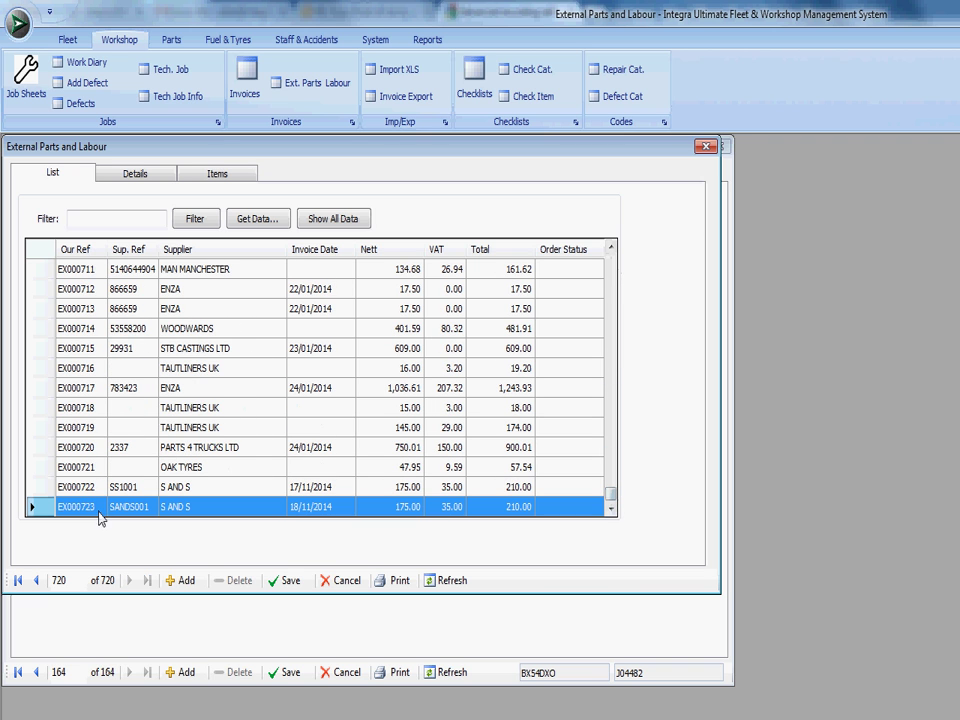
pyautogui.click(142, 174)
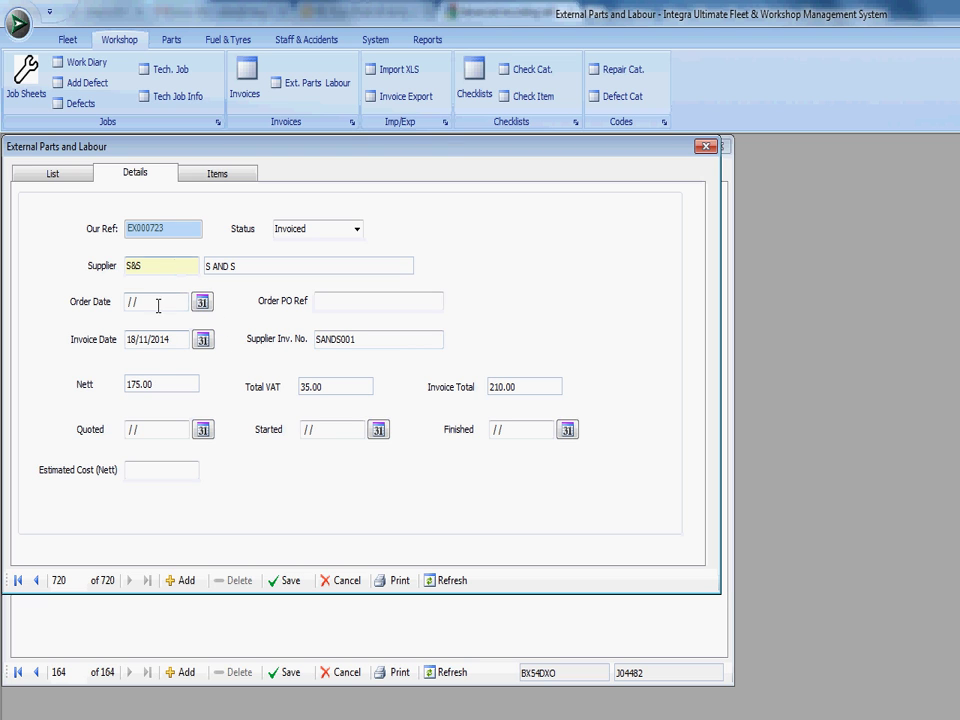
pyautogui.click(248, 178)
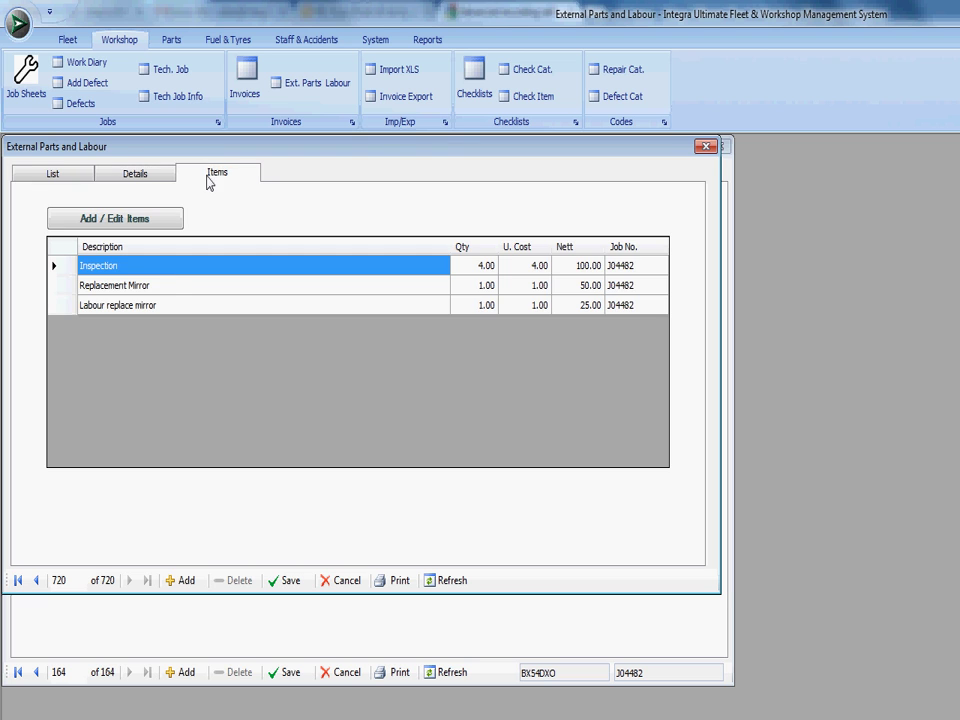